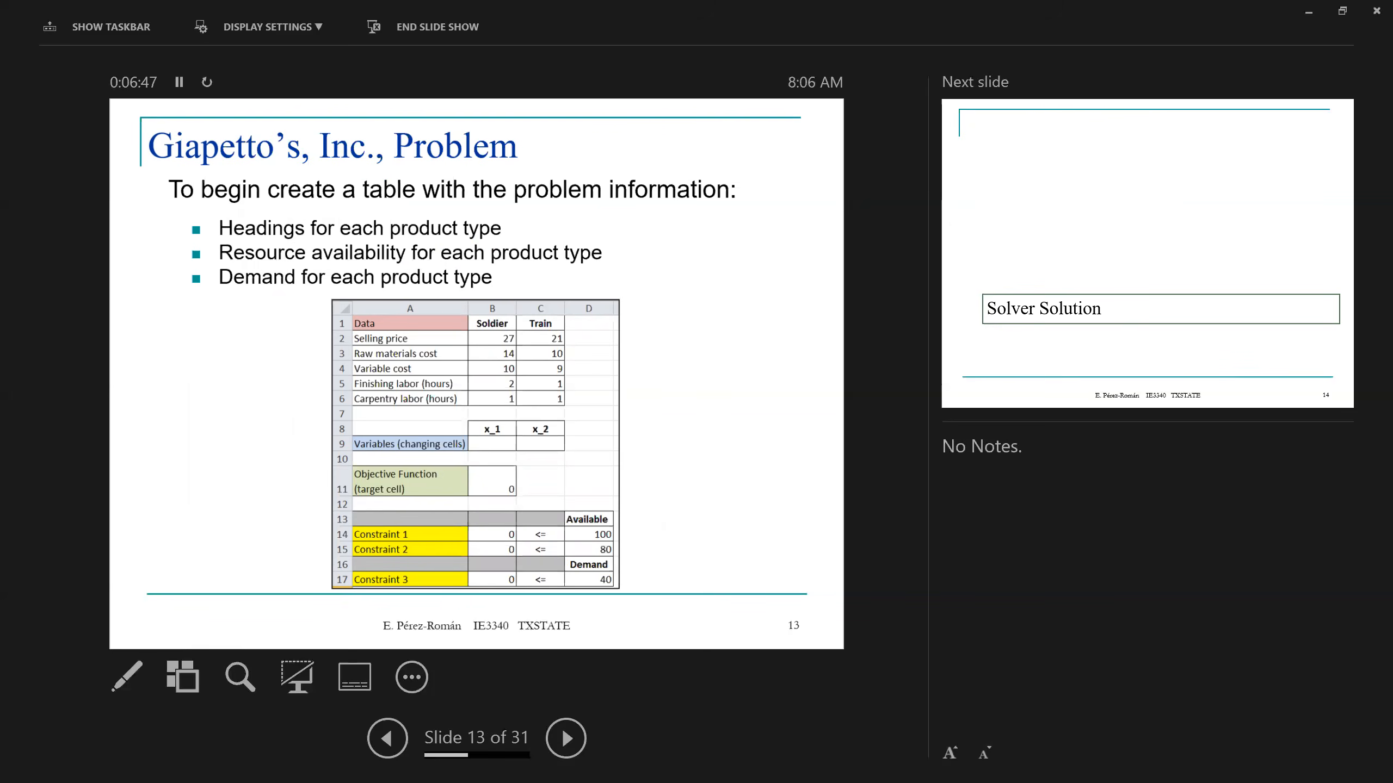
- End the slide show and switch to the Lecture5.IE3340-F20_mine workbook in Excel, filling the whole screen
key("Escape")
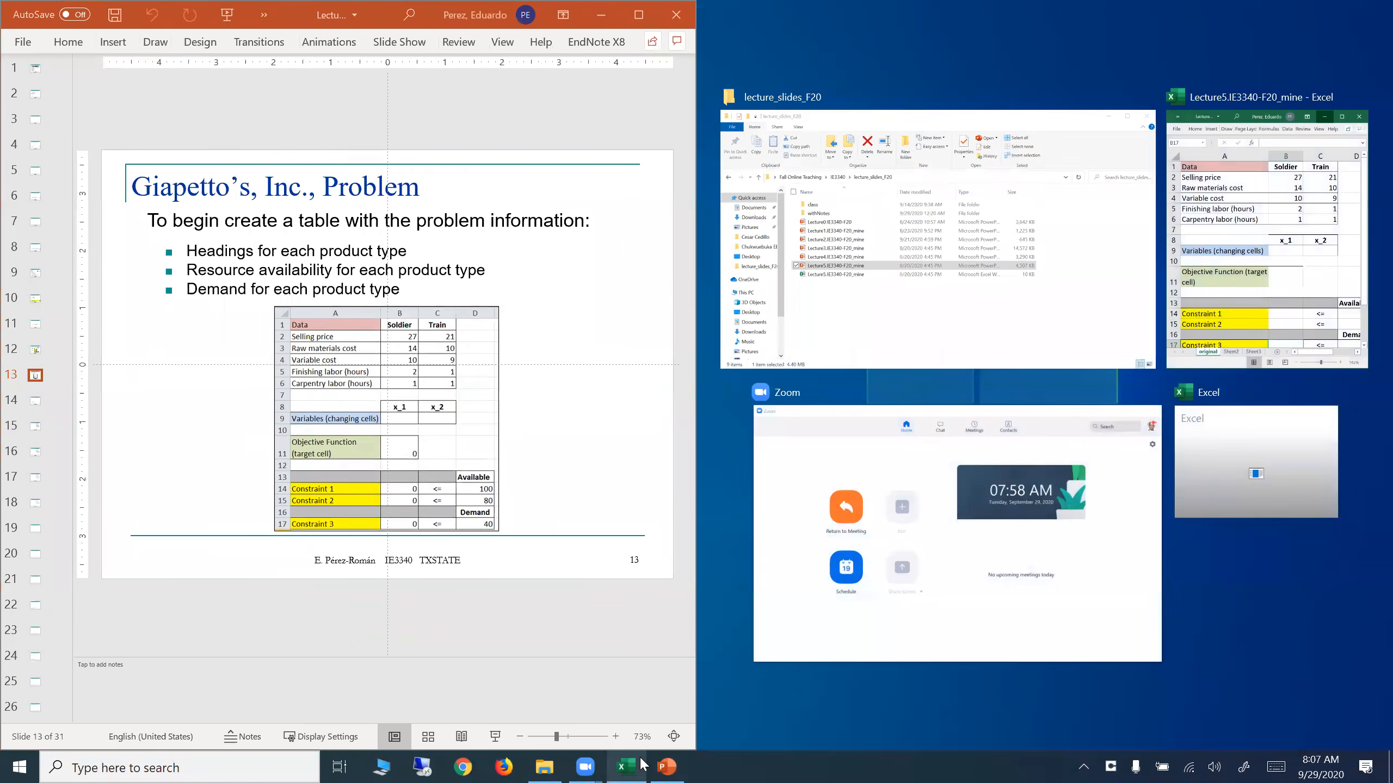
left_click(642, 766)
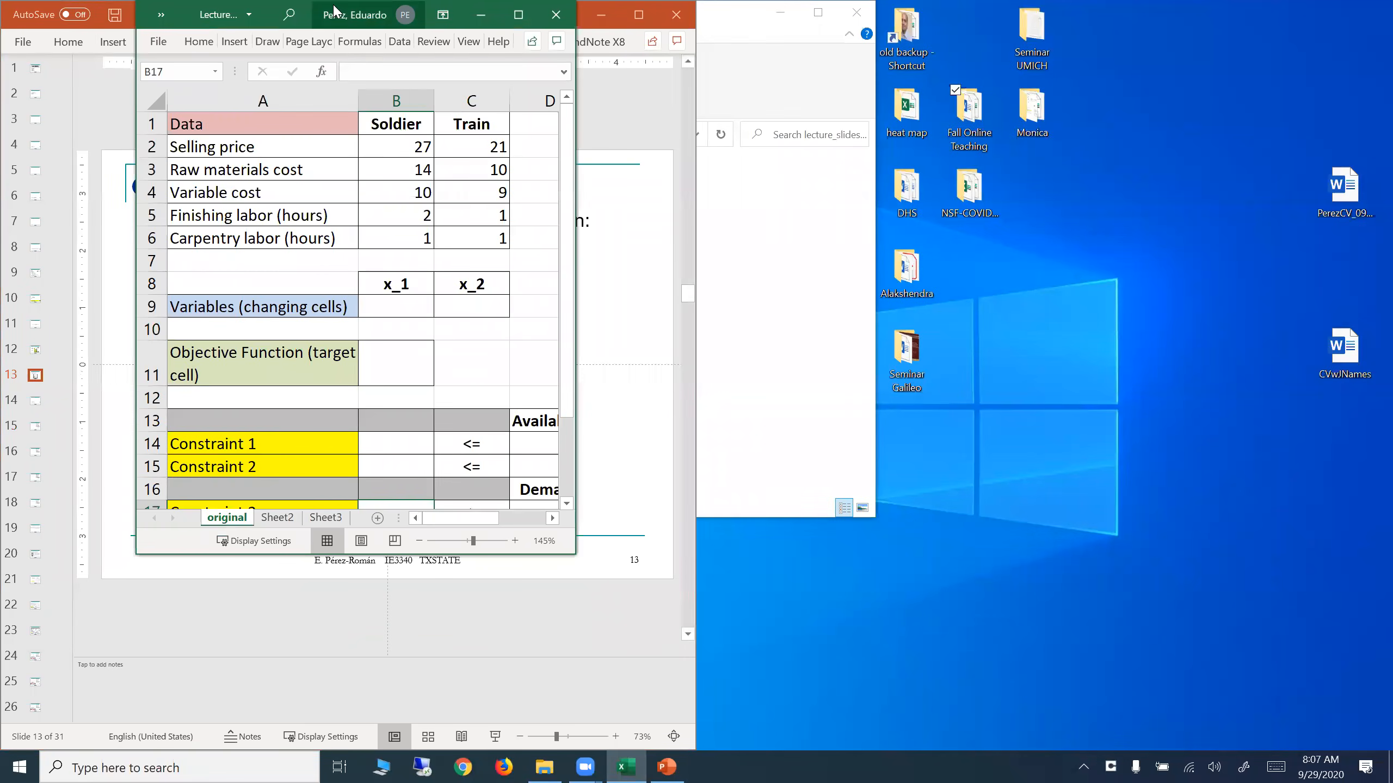
left_click_drag(336, 17, 1388, 232)
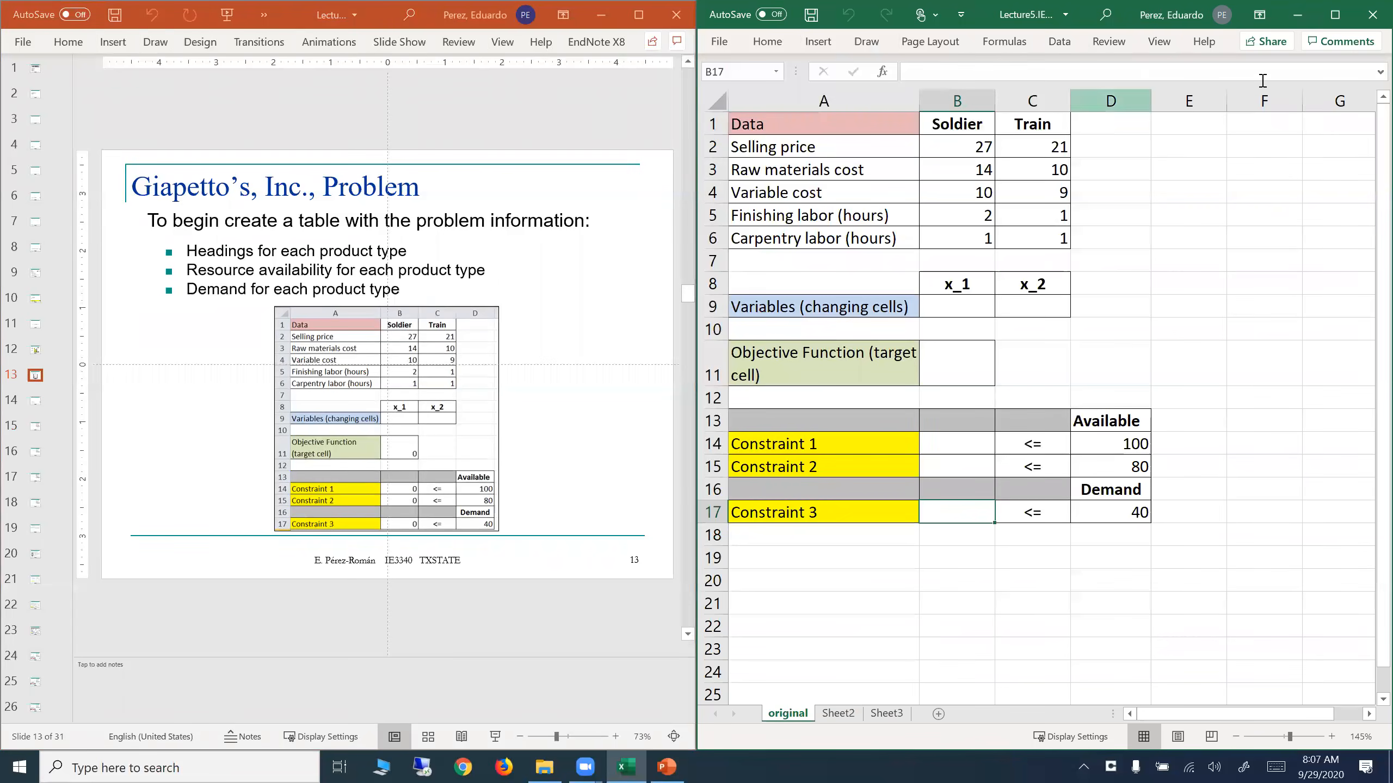
left_click(1333, 22)
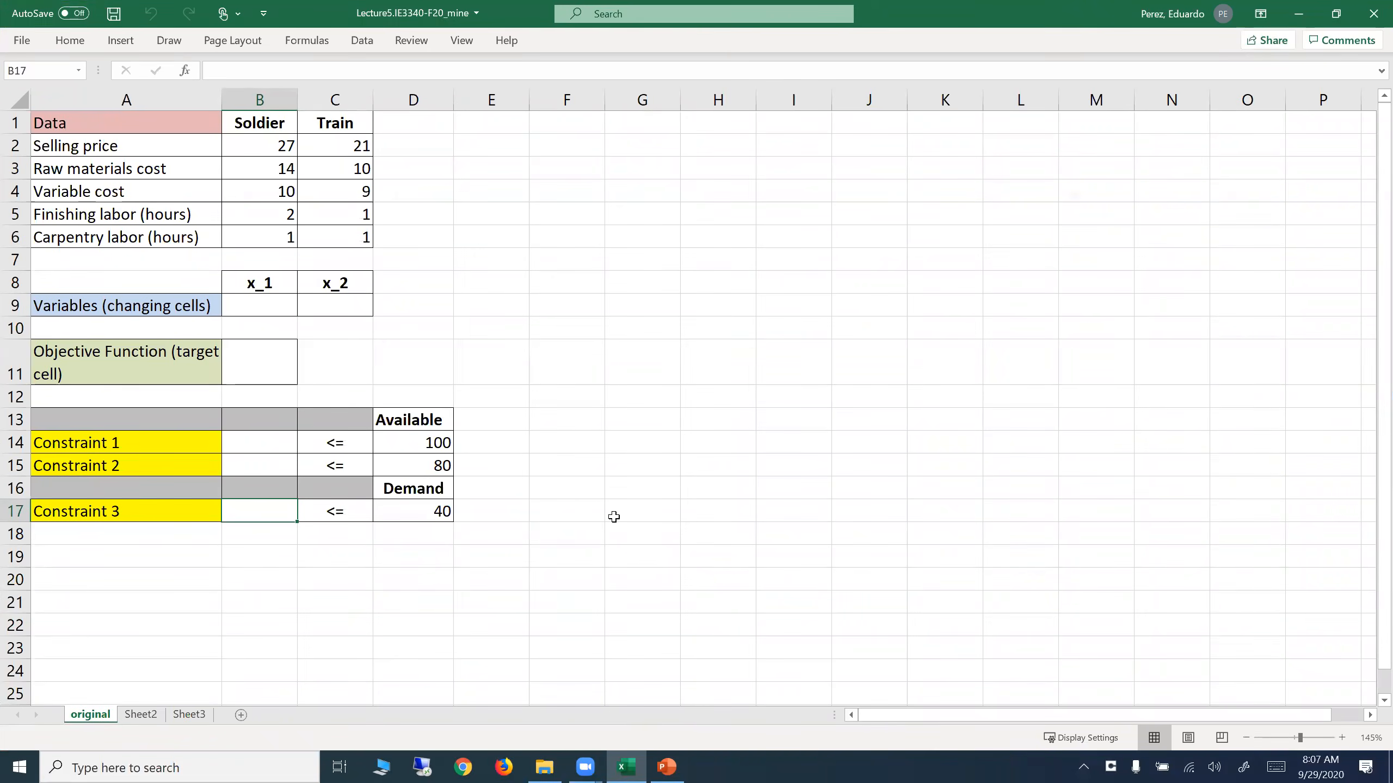
scroll(508, 476, "up", 3, "ctrl")
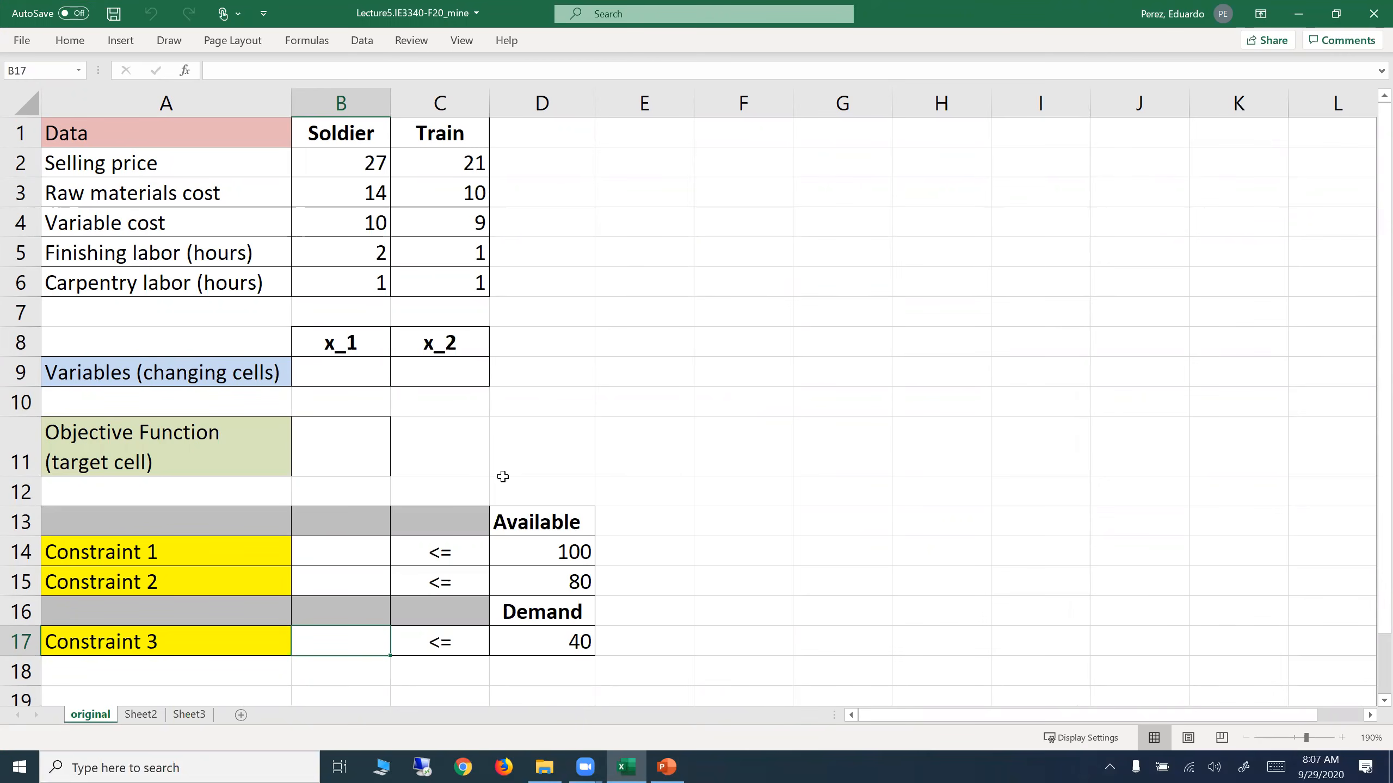
- Examine the Soldier and Train data for selling price, raw materials cost, variable cost, finishing labor and carpentry labor
left_click(173, 174)
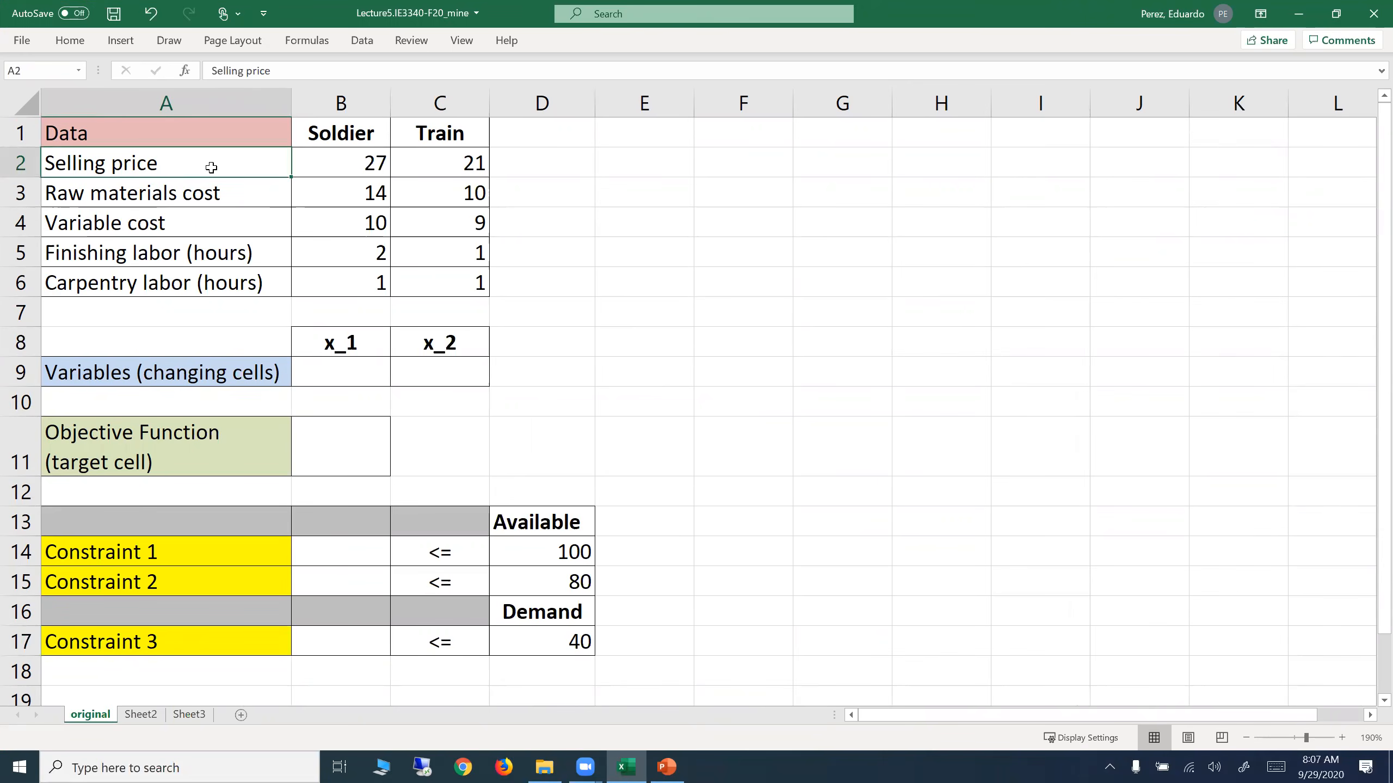
left_click(340, 164)
left_click(438, 163)
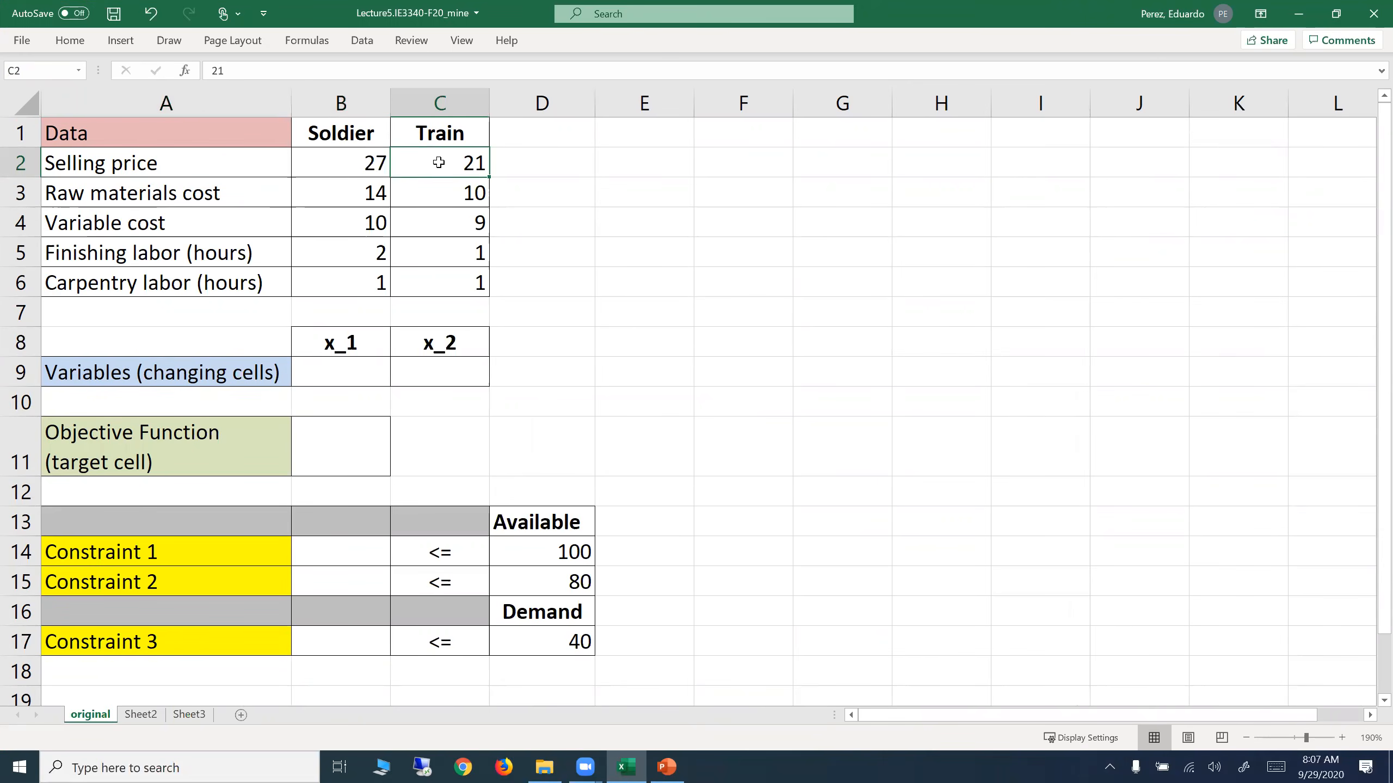
left_click(156, 198)
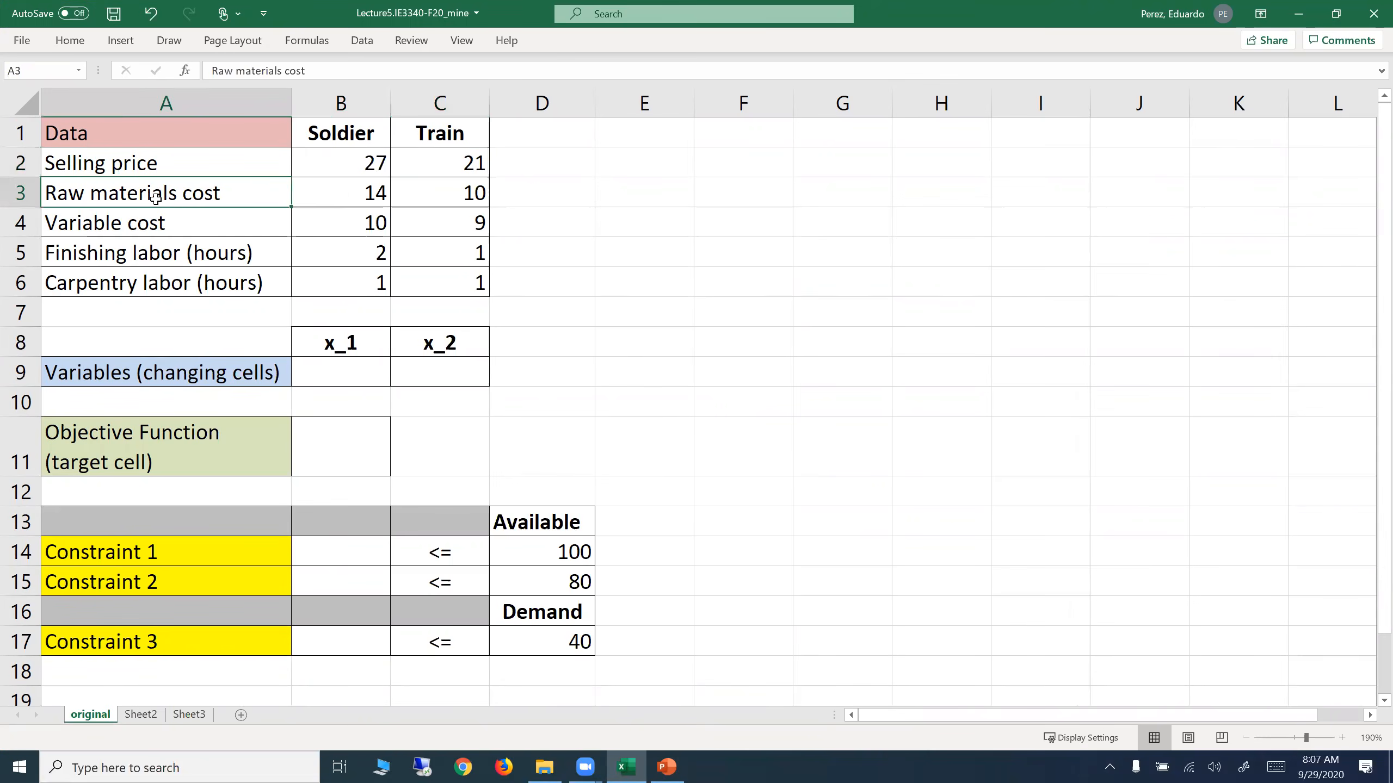
left_click(354, 193)
left_click(456, 198)
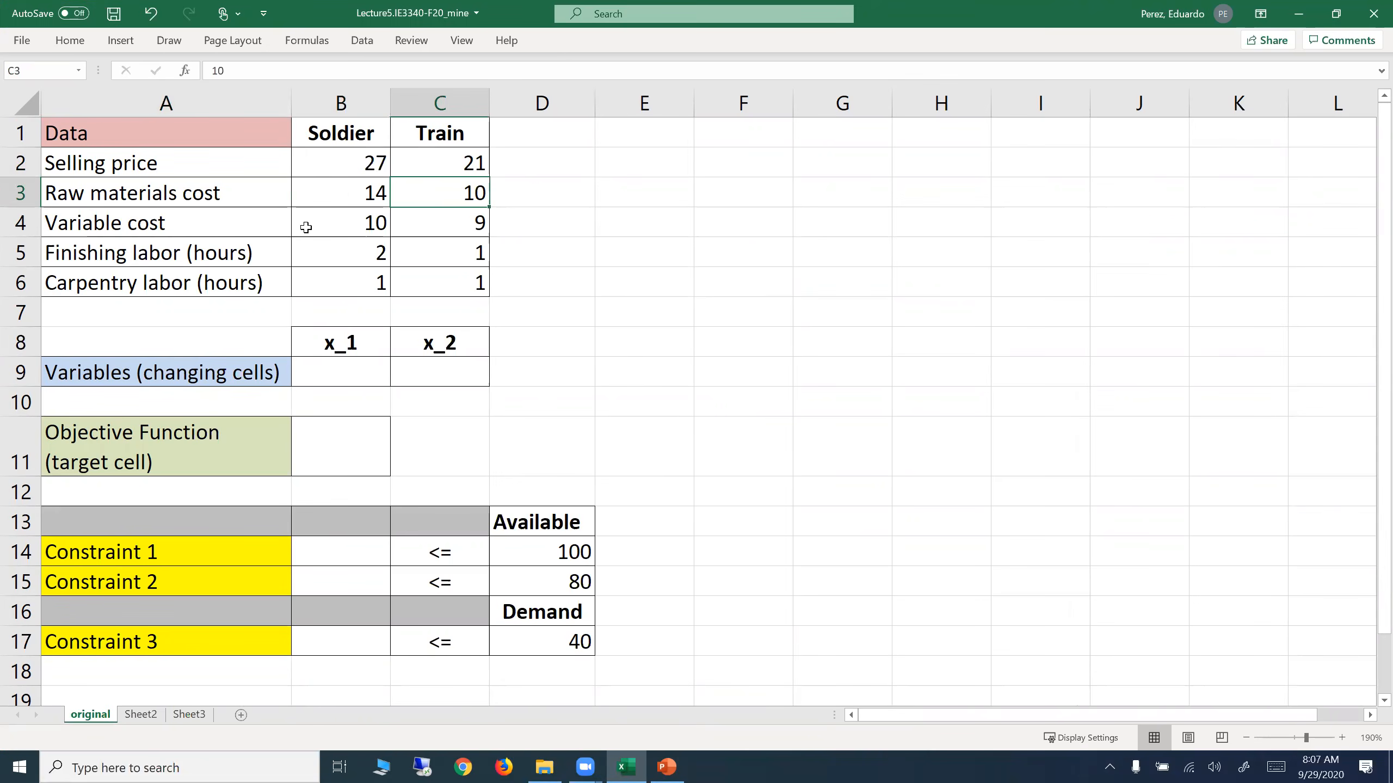
left_click(335, 229)
left_click(461, 225)
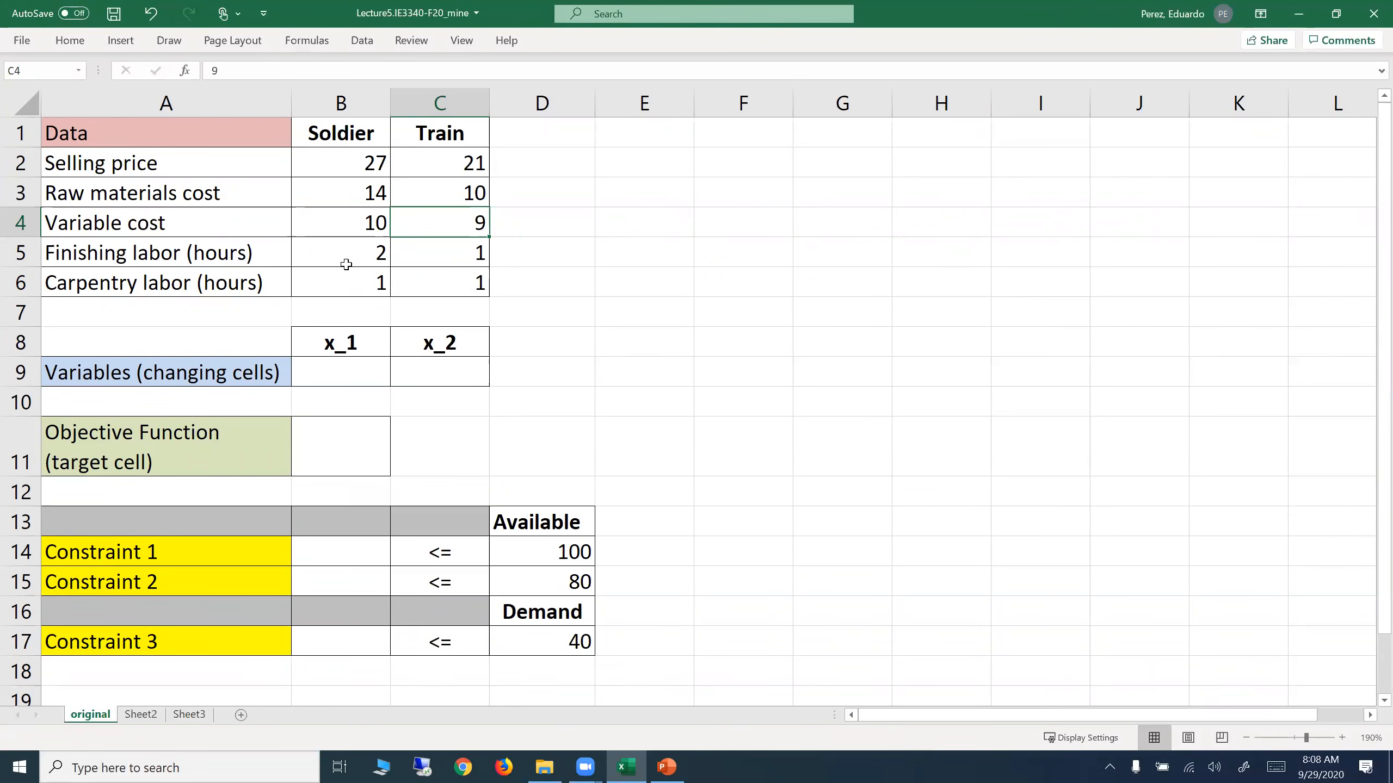
left_click(372, 265)
left_click(479, 259)
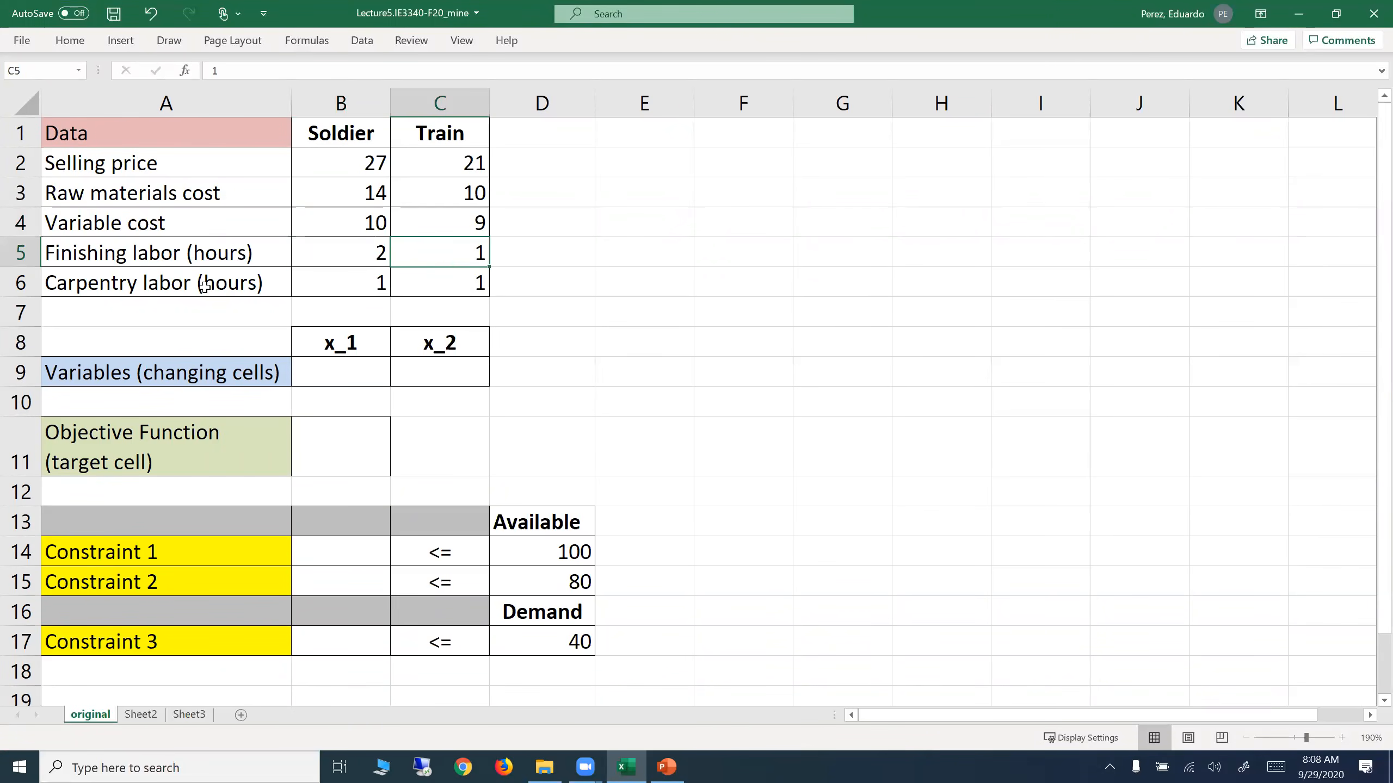
left_click(367, 287)
left_click(466, 289)
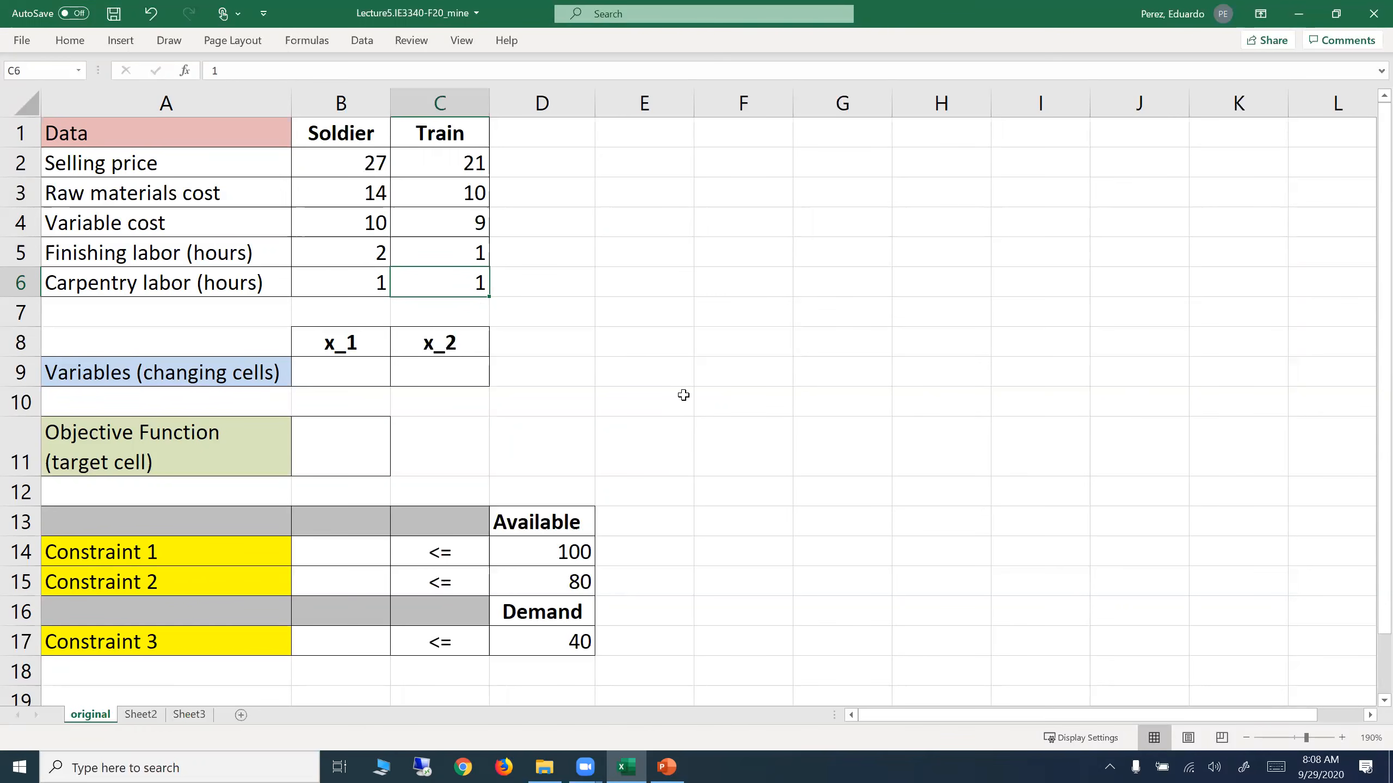
- Examine the x_1 and x_2 changing cells, the objective function target cell, and the constraint cells with their available and demand limits
left_click_drag(175, 342, 445, 367)
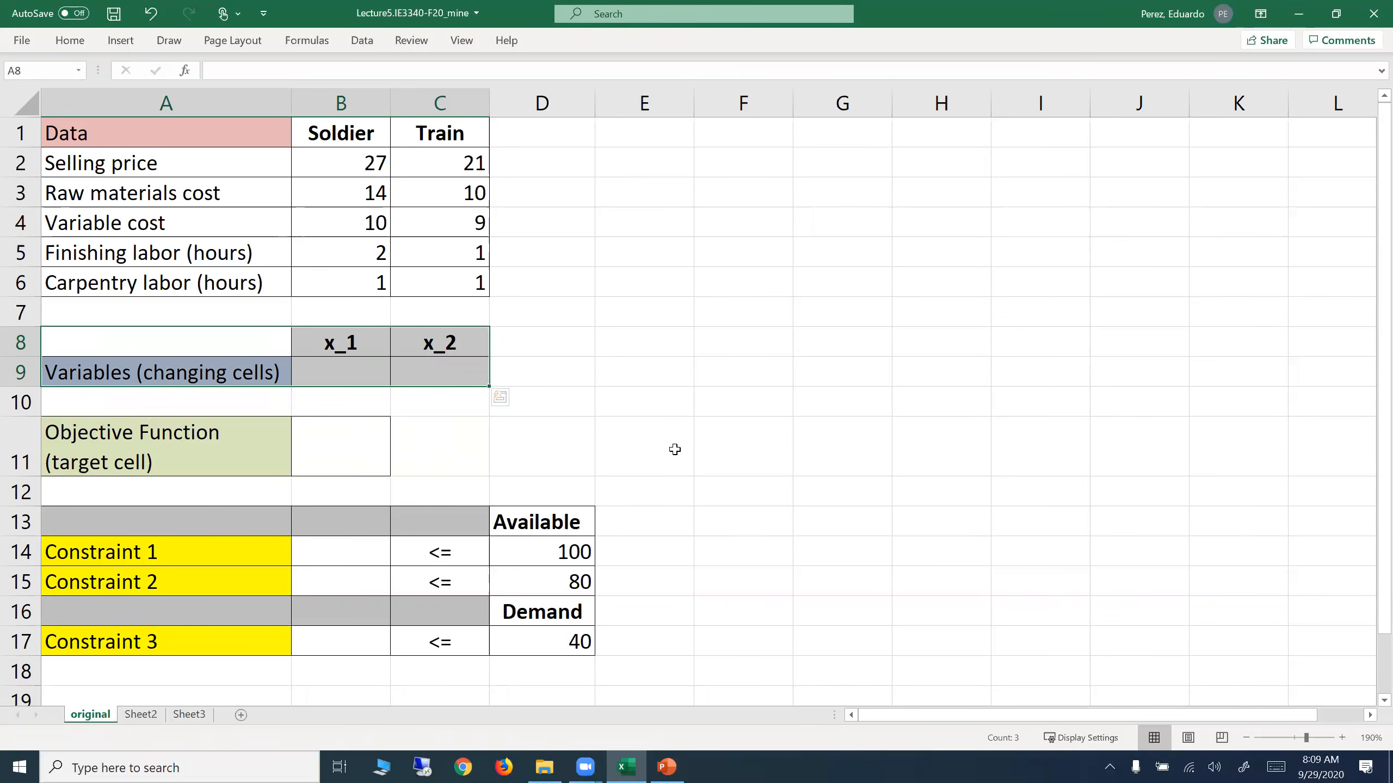
left_click(360, 367)
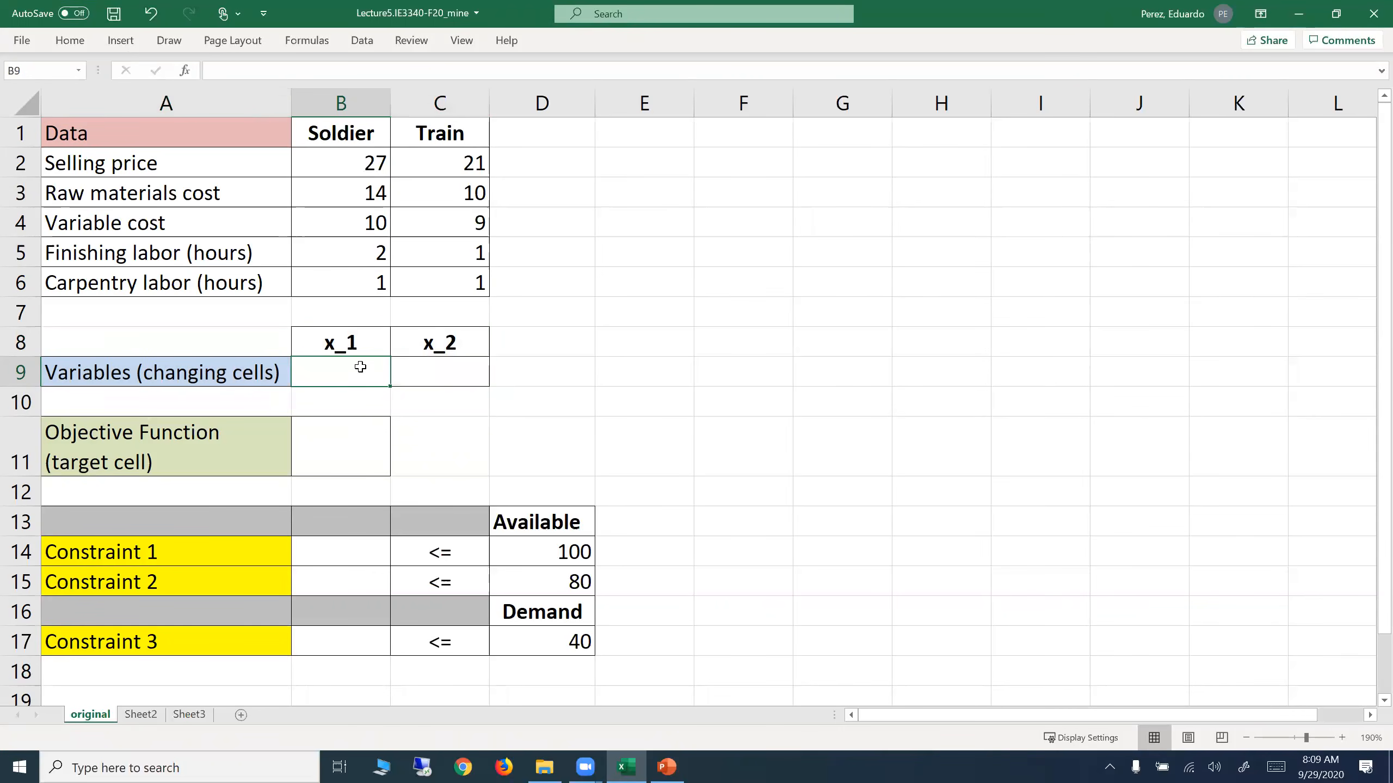
left_click(483, 372)
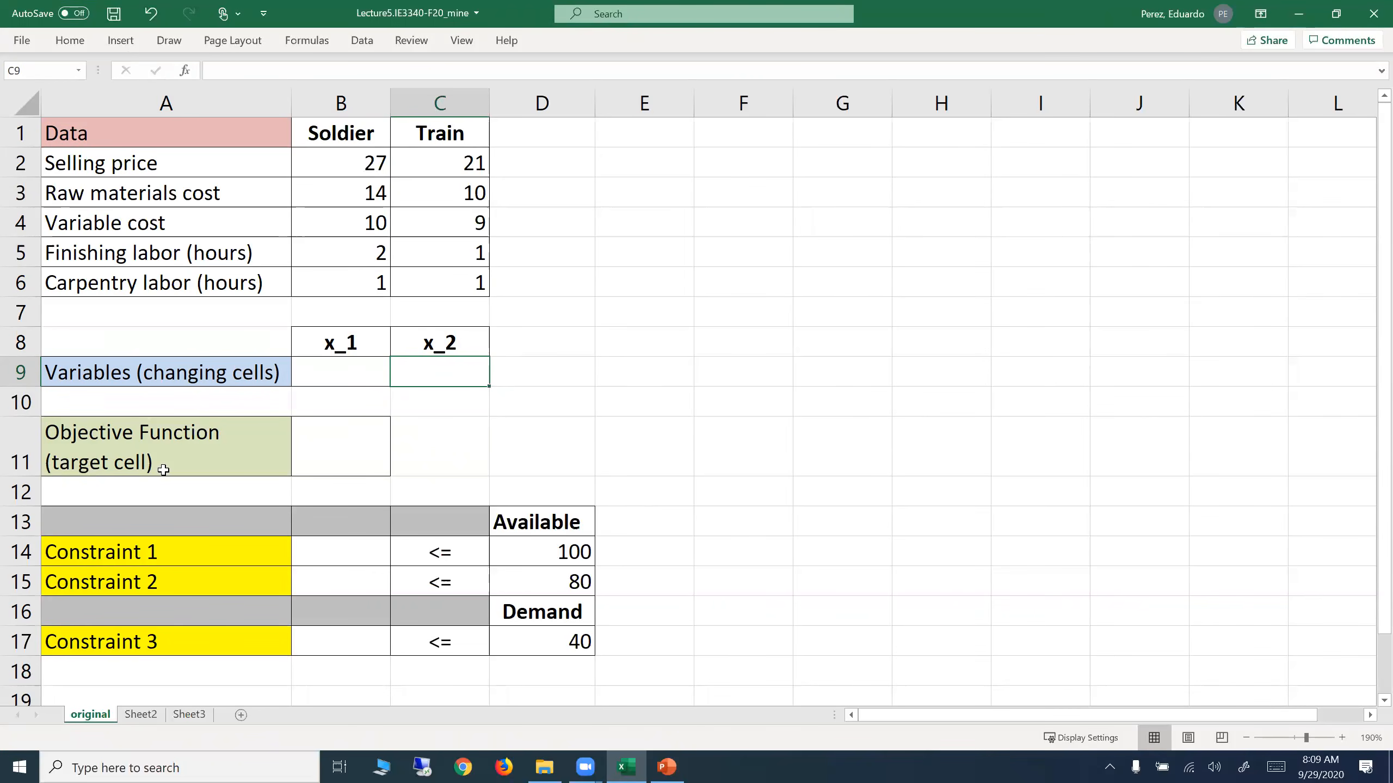
left_click(336, 450)
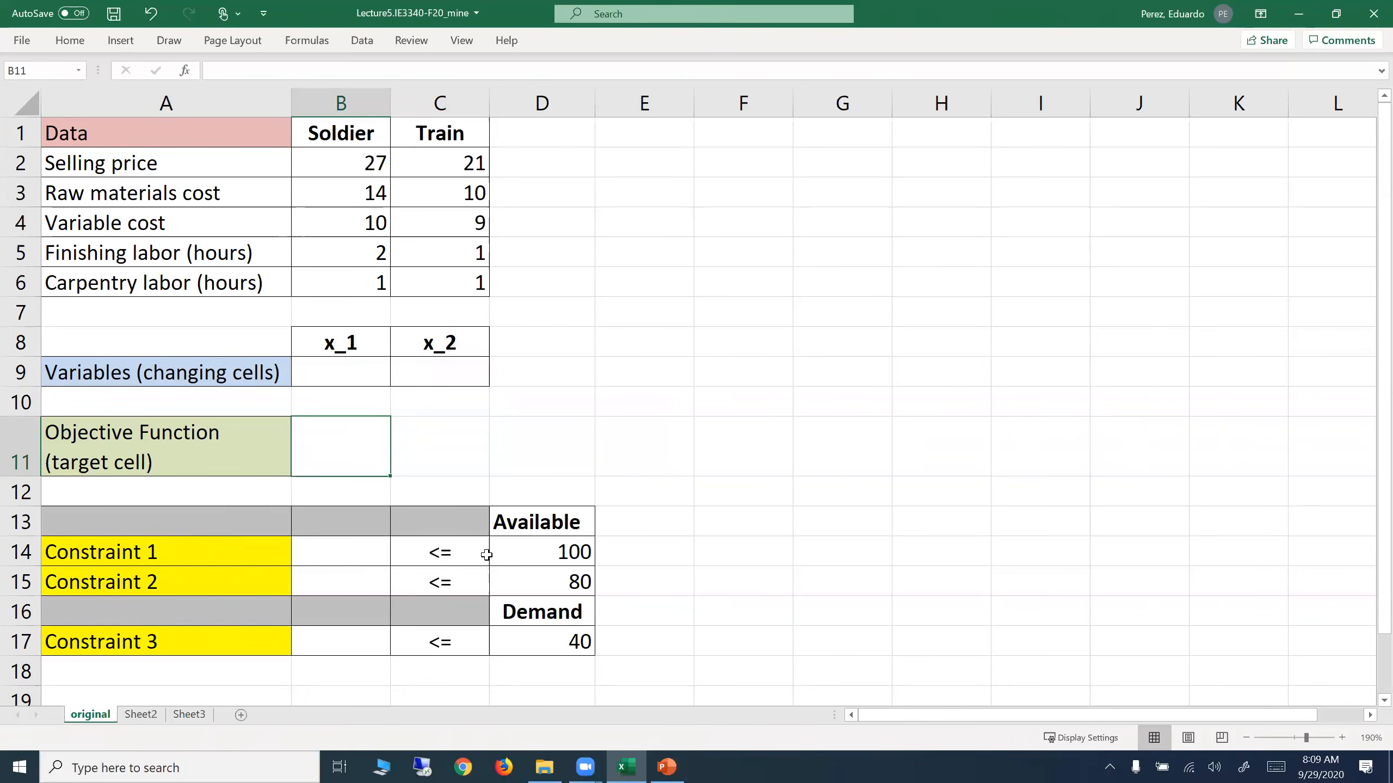
left_click_drag(533, 528, 518, 644)
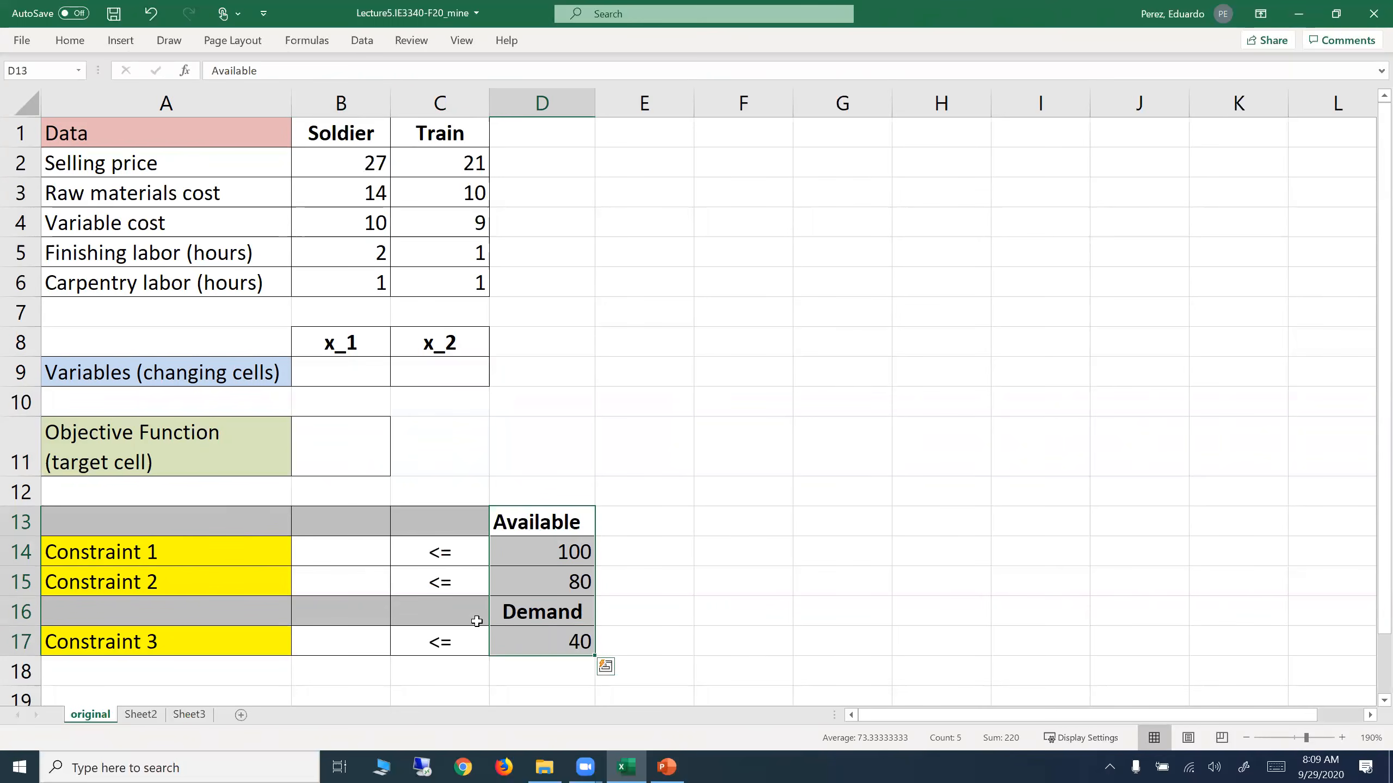
left_click(318, 558)
left_click_drag(319, 558, 330, 575)
left_click(311, 641)
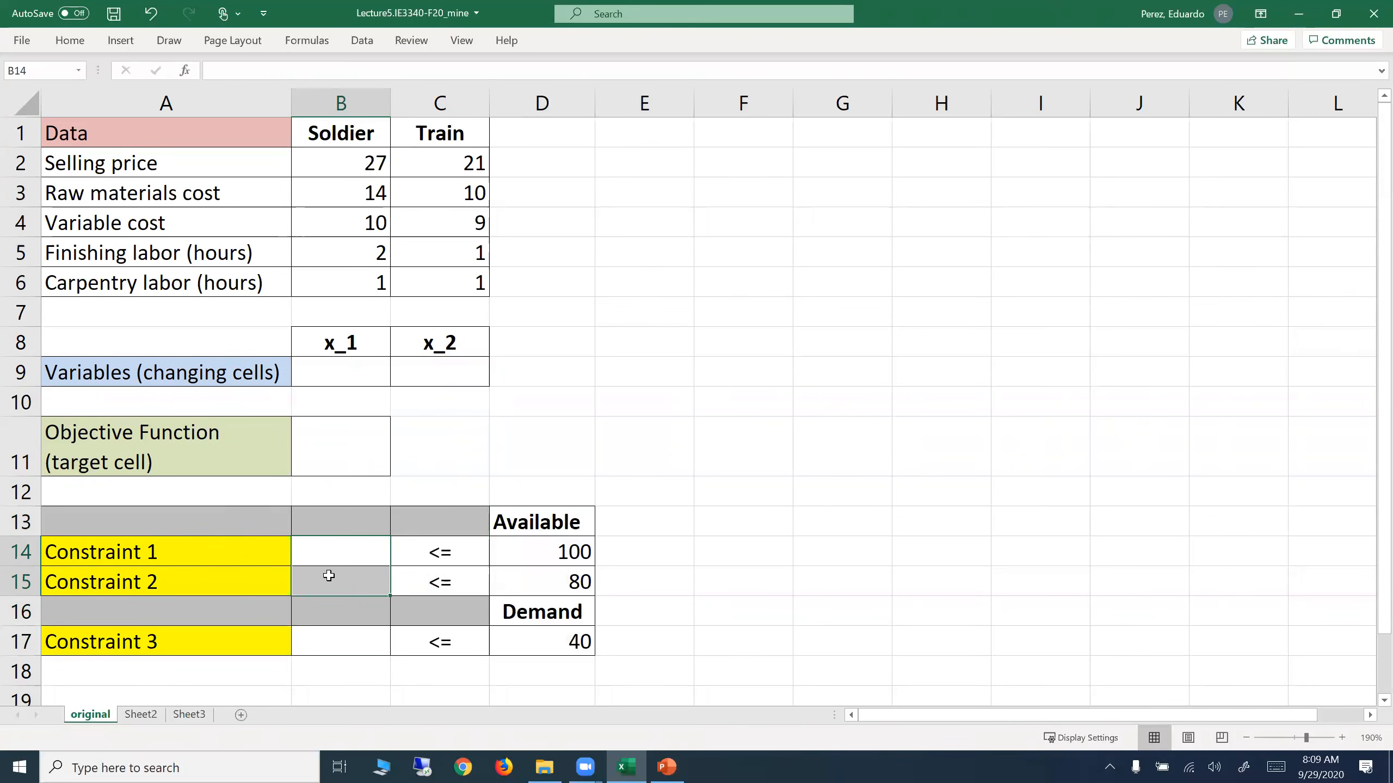
- Place the workbook beside the PowerPoint presentation and show slide 15 on setting up the objective function in Excel
left_click(1334, 21)
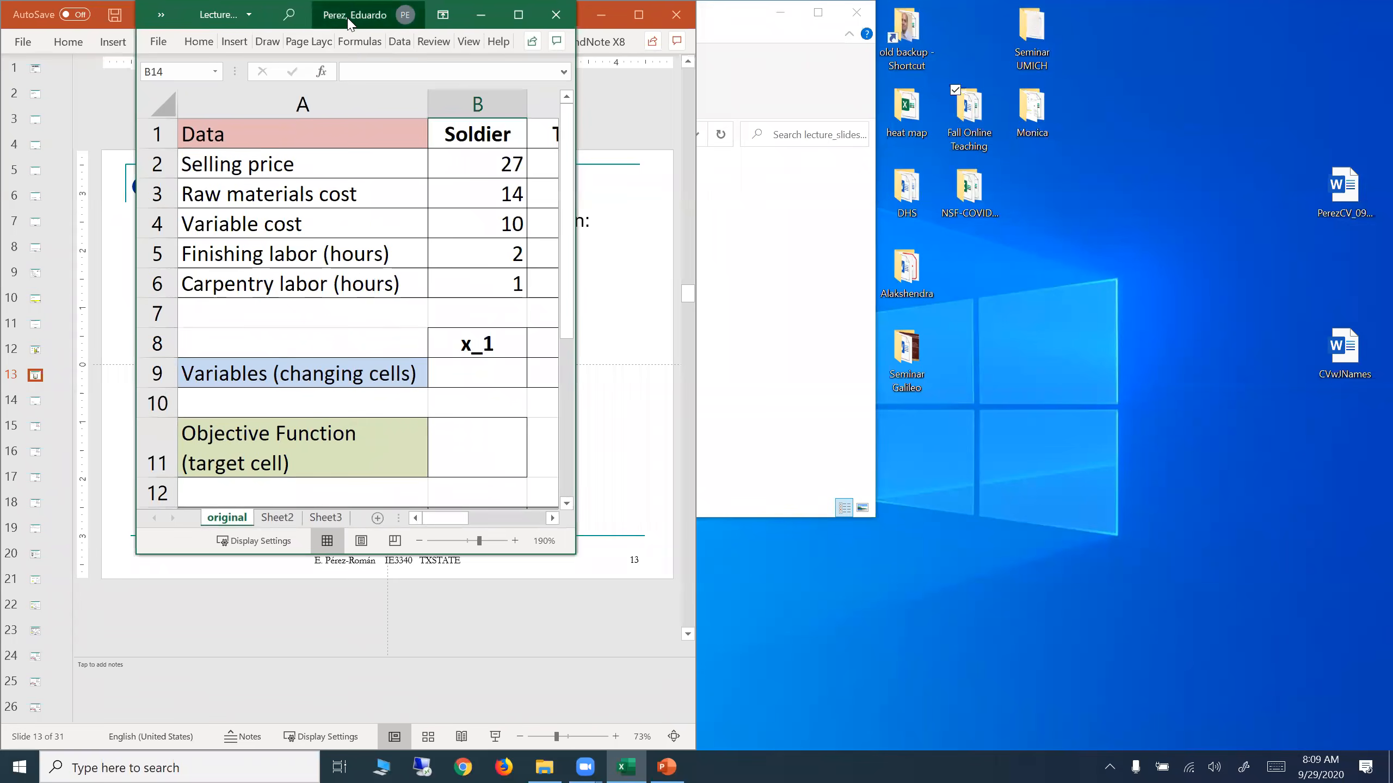
left_click_drag(348, 22, 1377, 226)
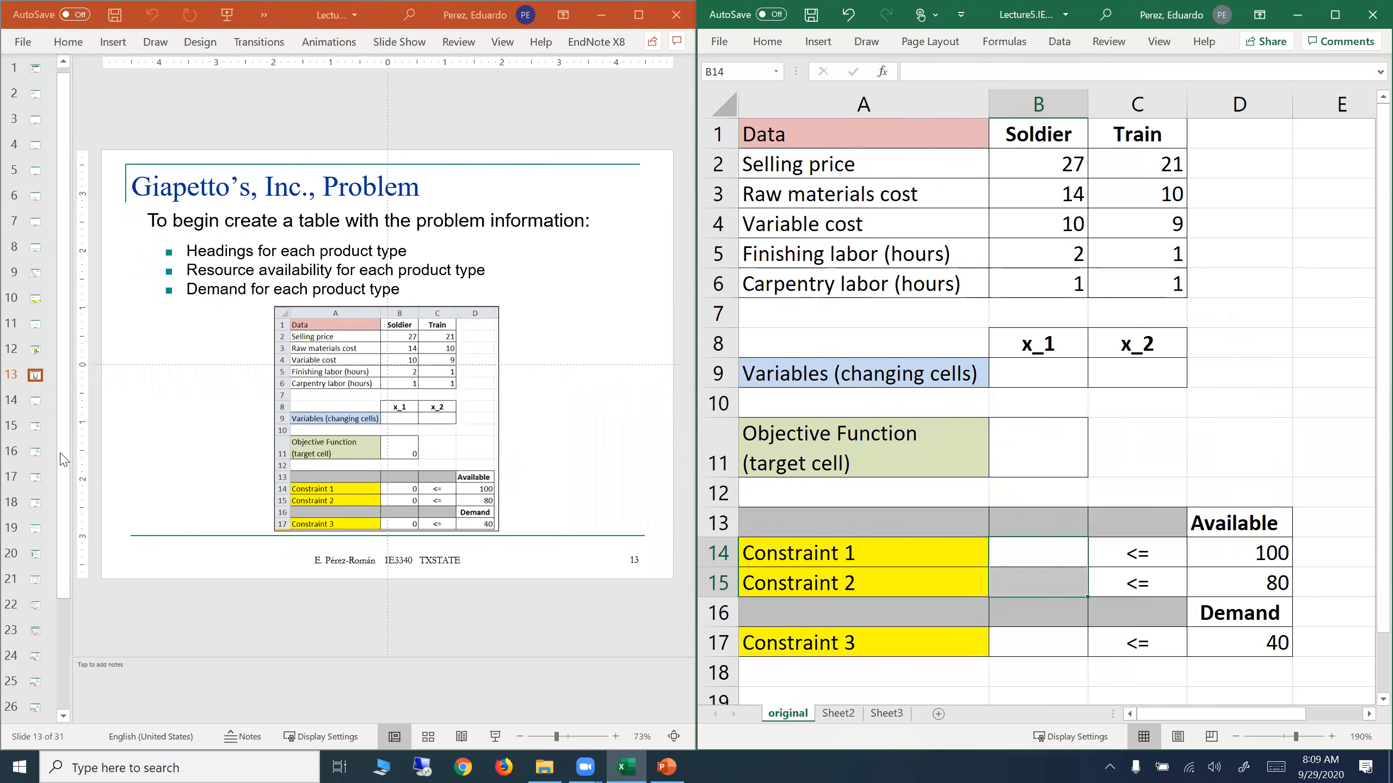
right_click(36, 455)
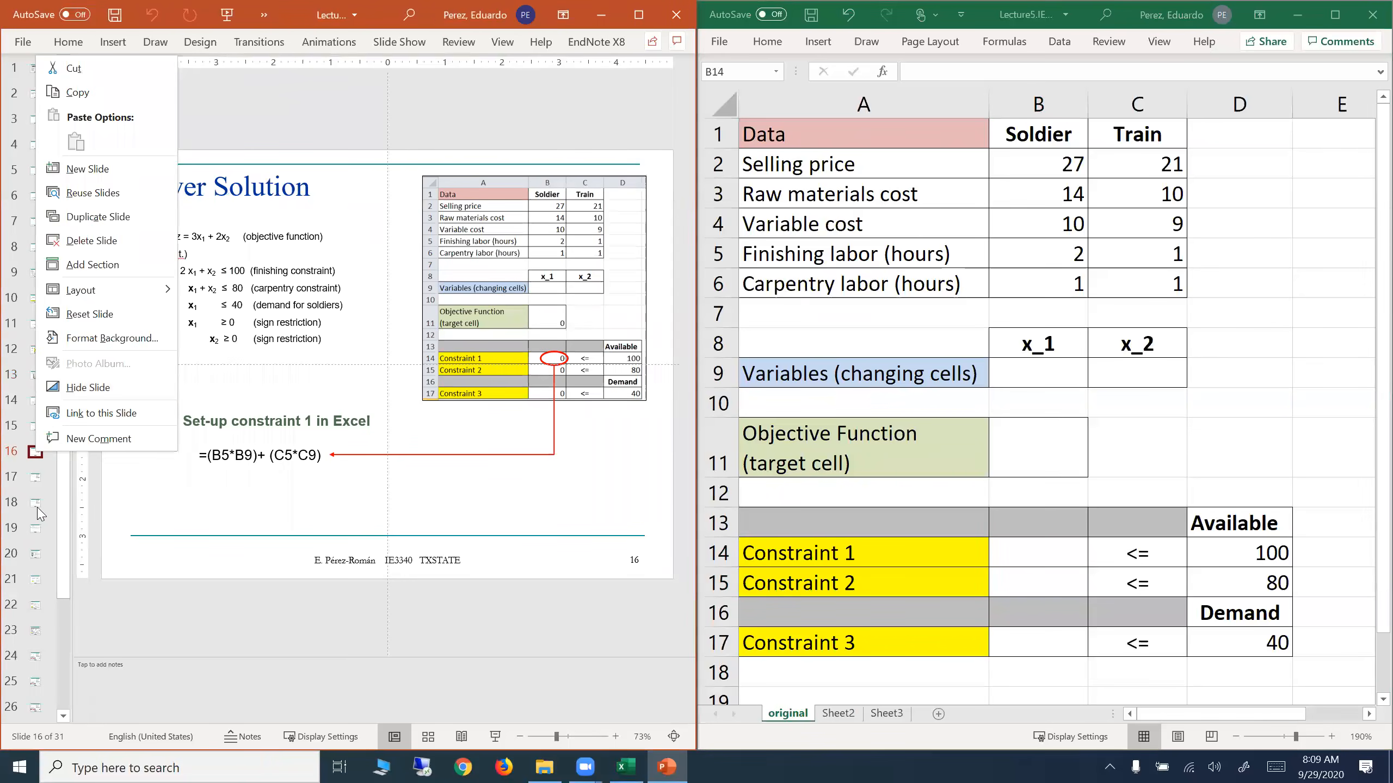
left_click(53, 543)
right_click(54, 543)
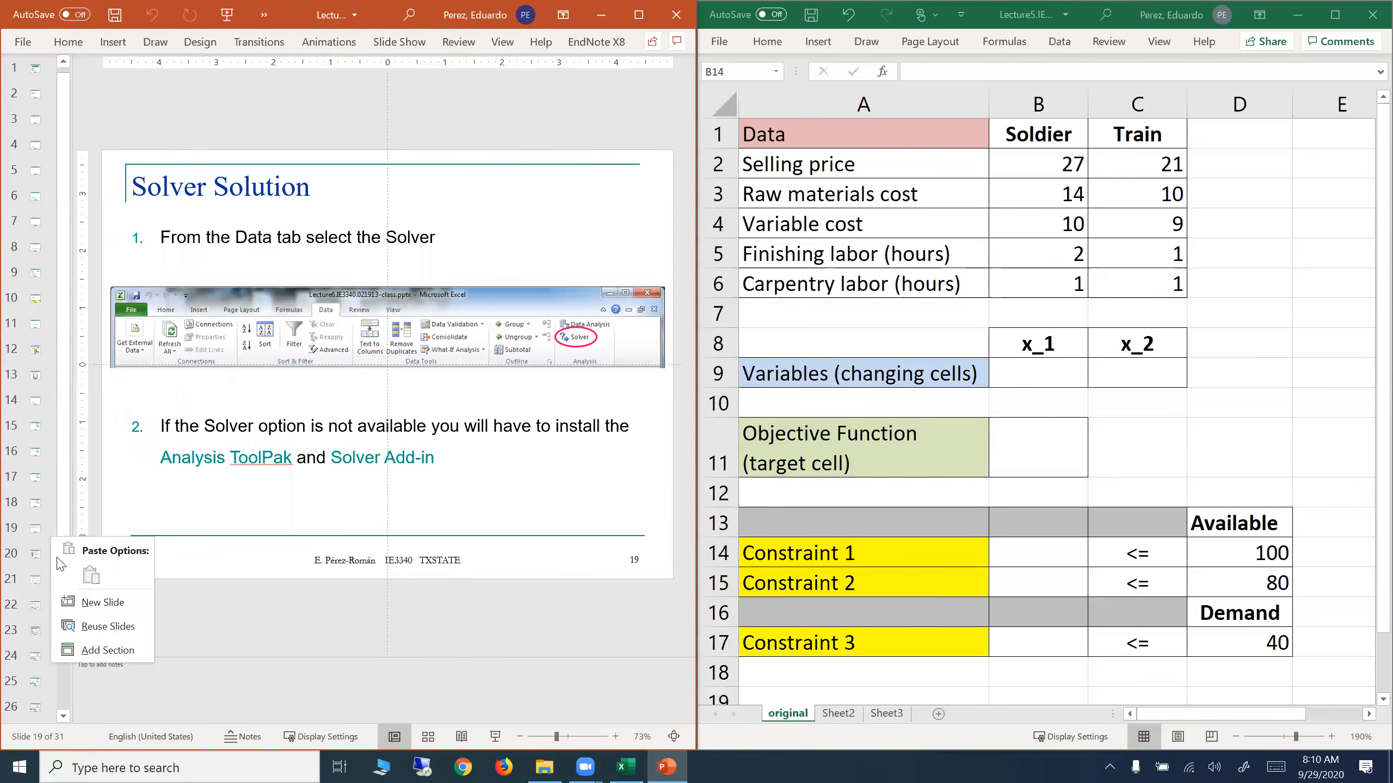
left_click(280, 644)
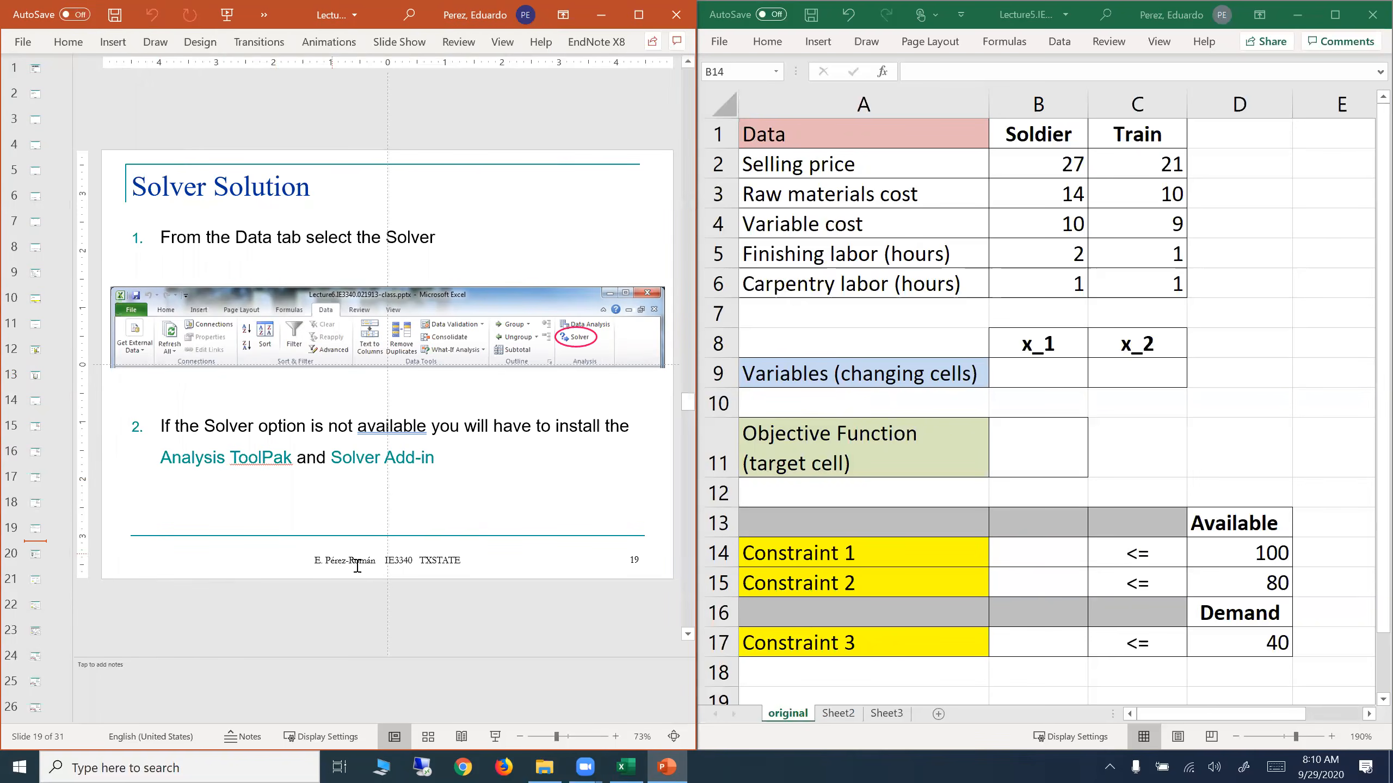
scroll(473, 609, "up", 1)
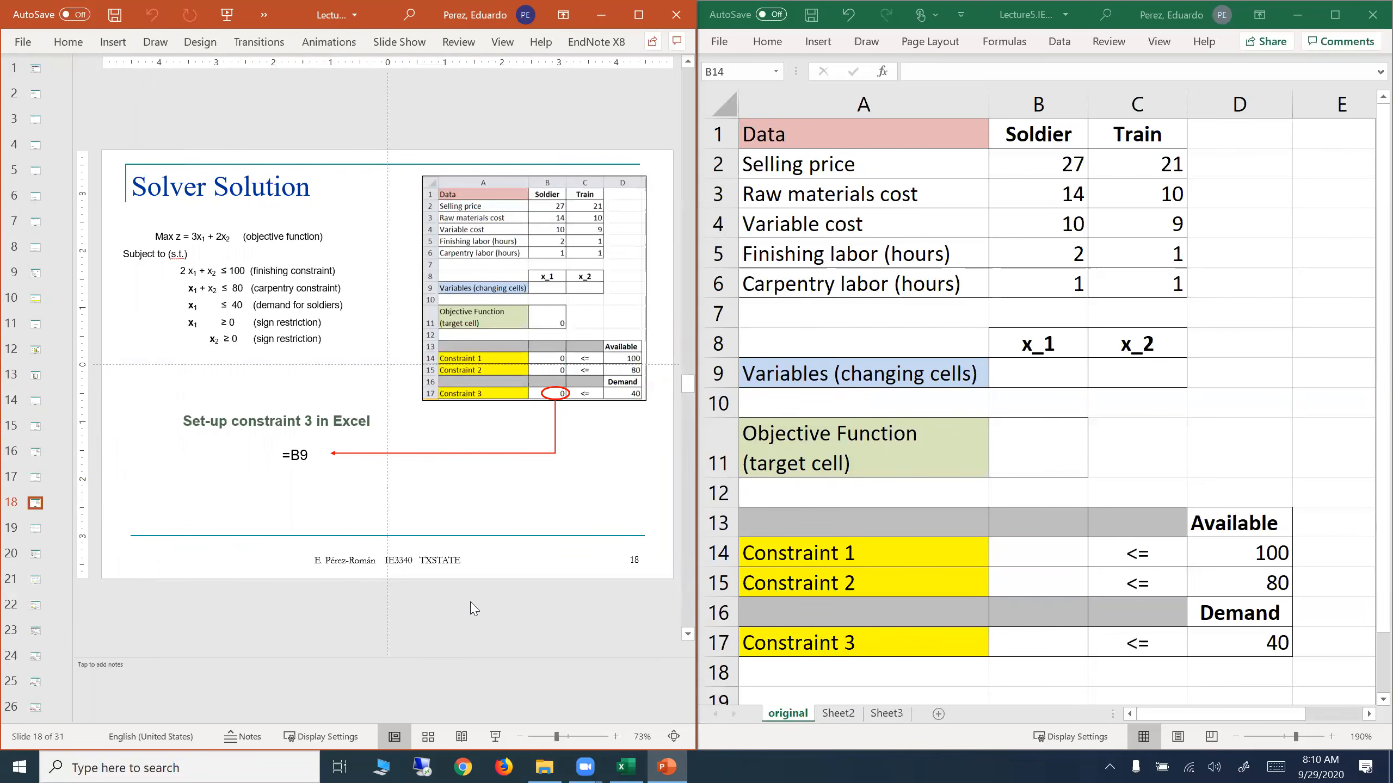
scroll(474, 608, "up", 7)
scroll(474, 607, "down", 2)
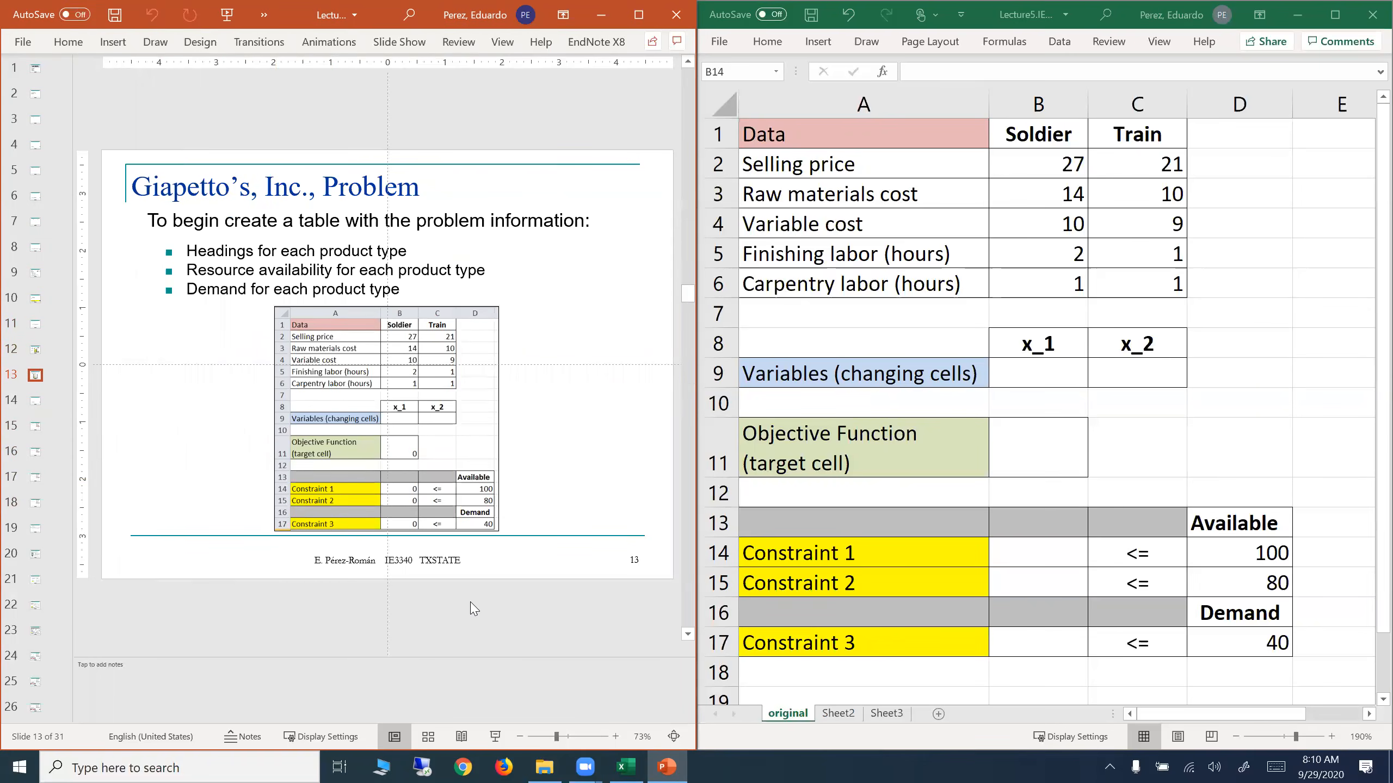
scroll(473, 607, "down", 1)
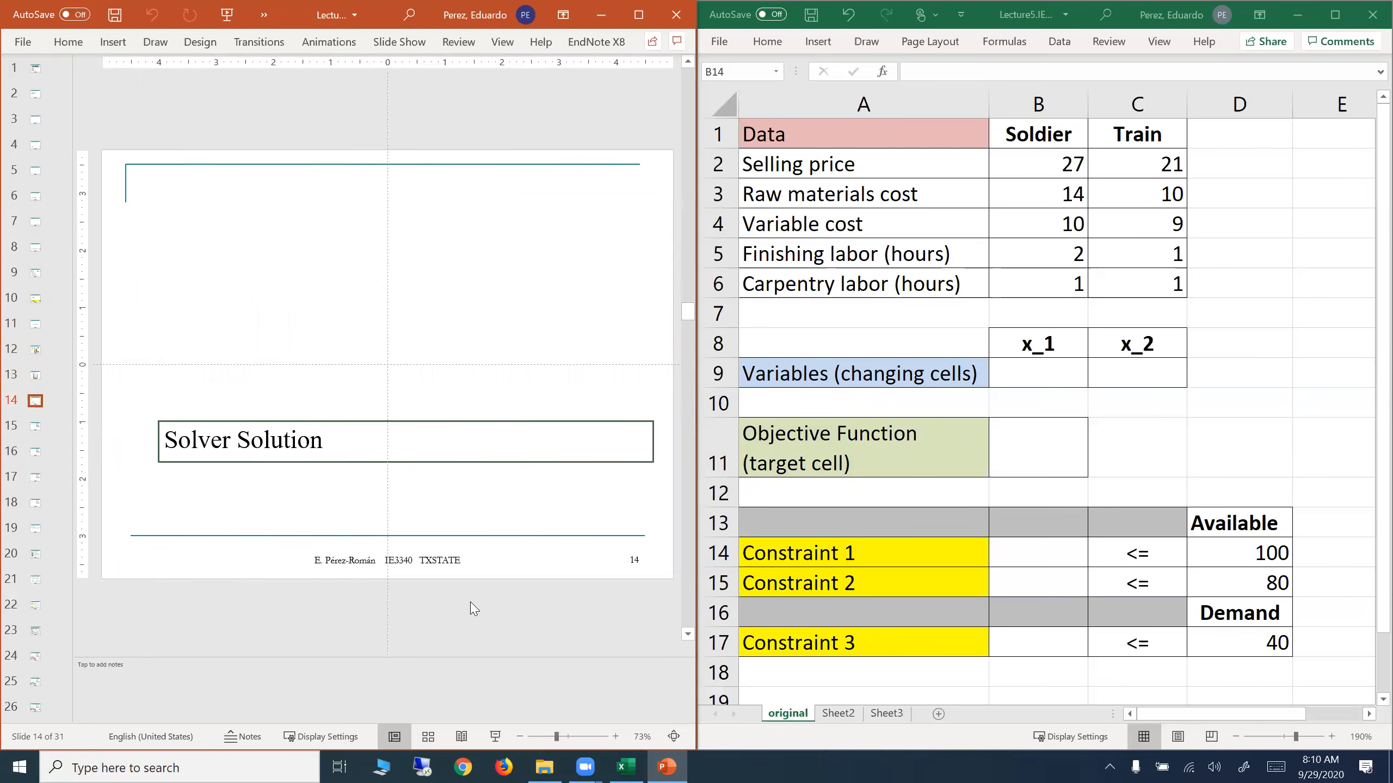
scroll(474, 608, "down", 1)
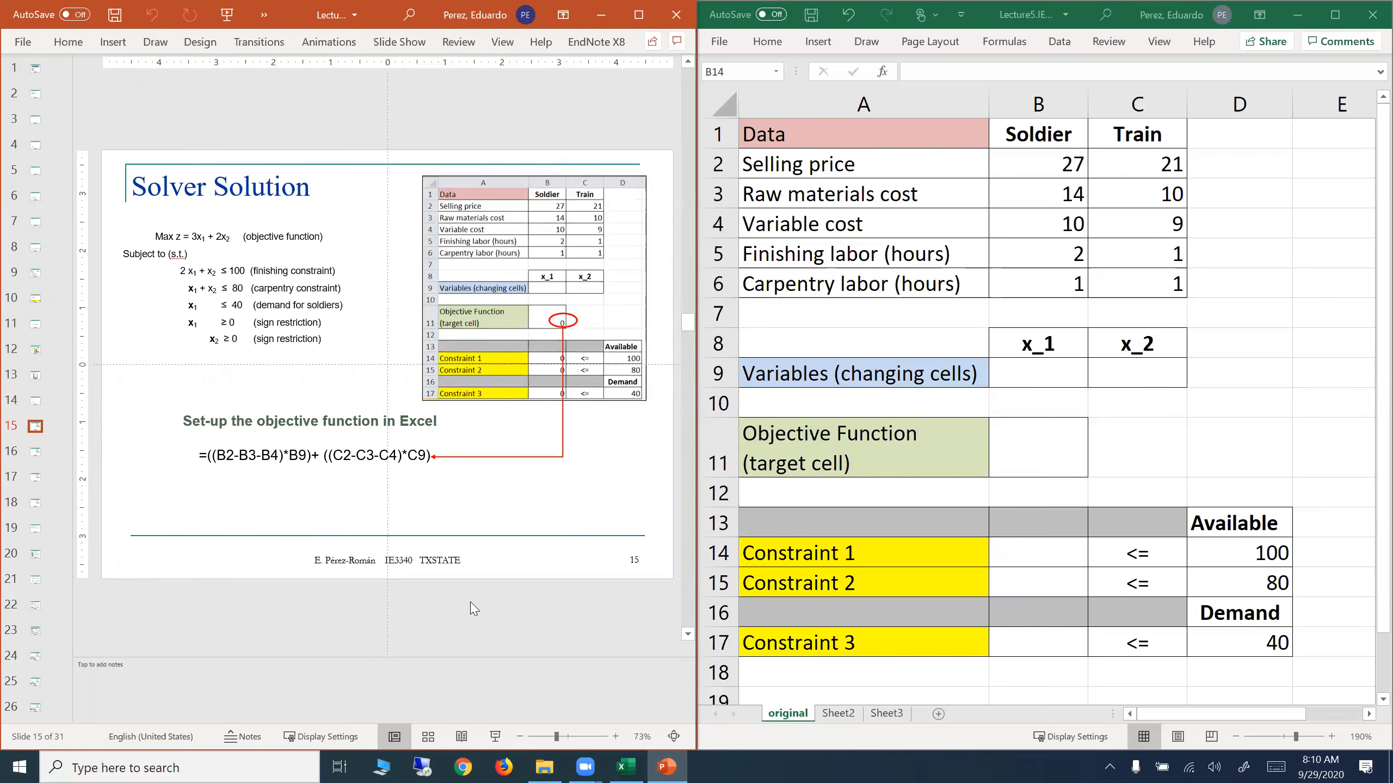
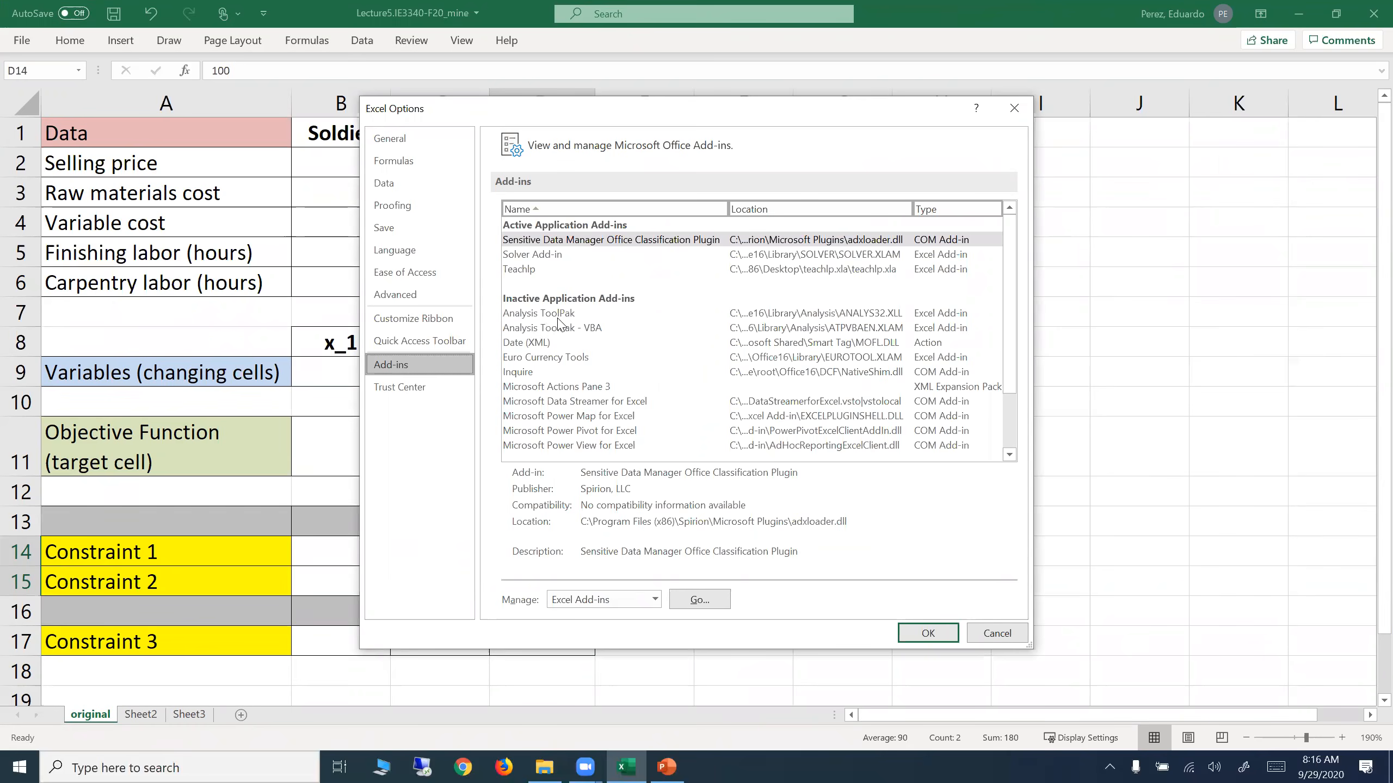
- Open the manager for Excel add-ins, deselect Teachlp and delete it from the list of available add-ins
left_click(561, 315)
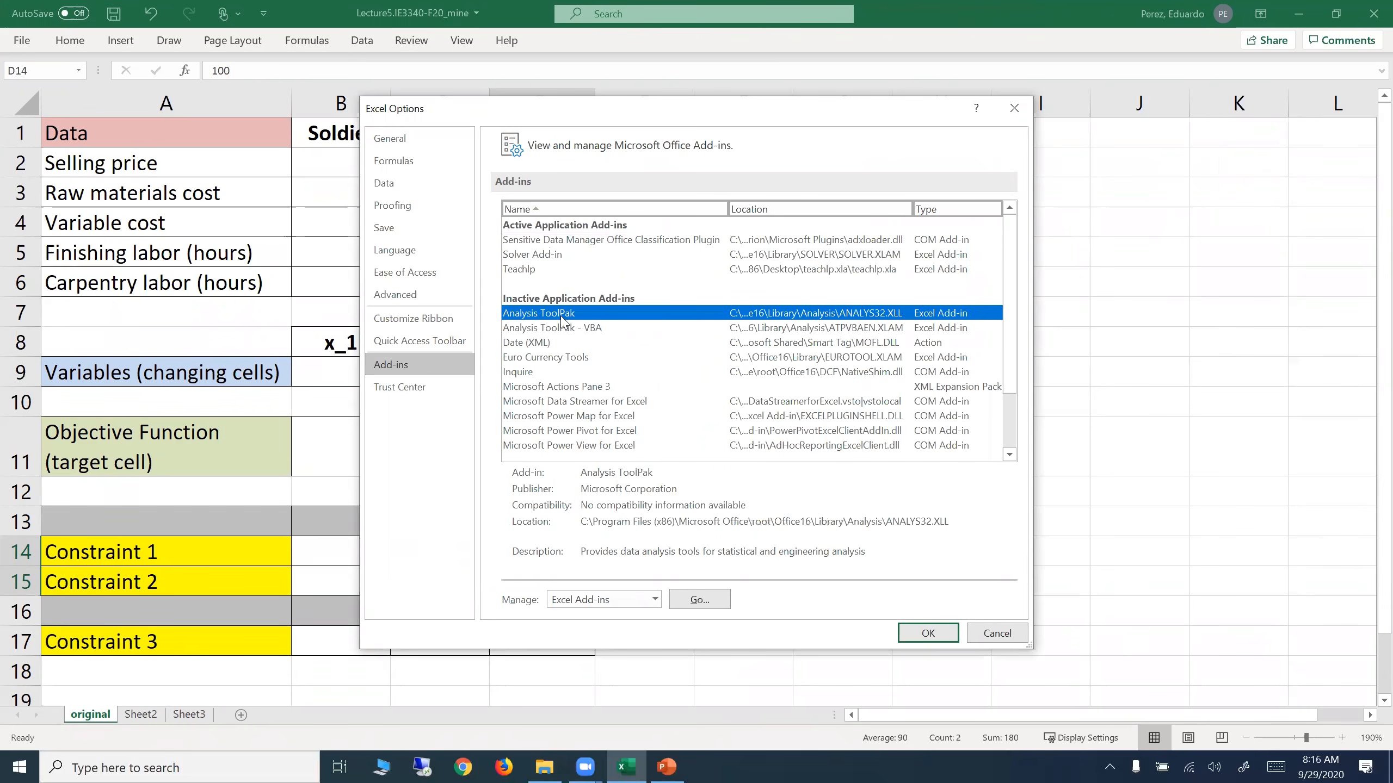
left_click(715, 606)
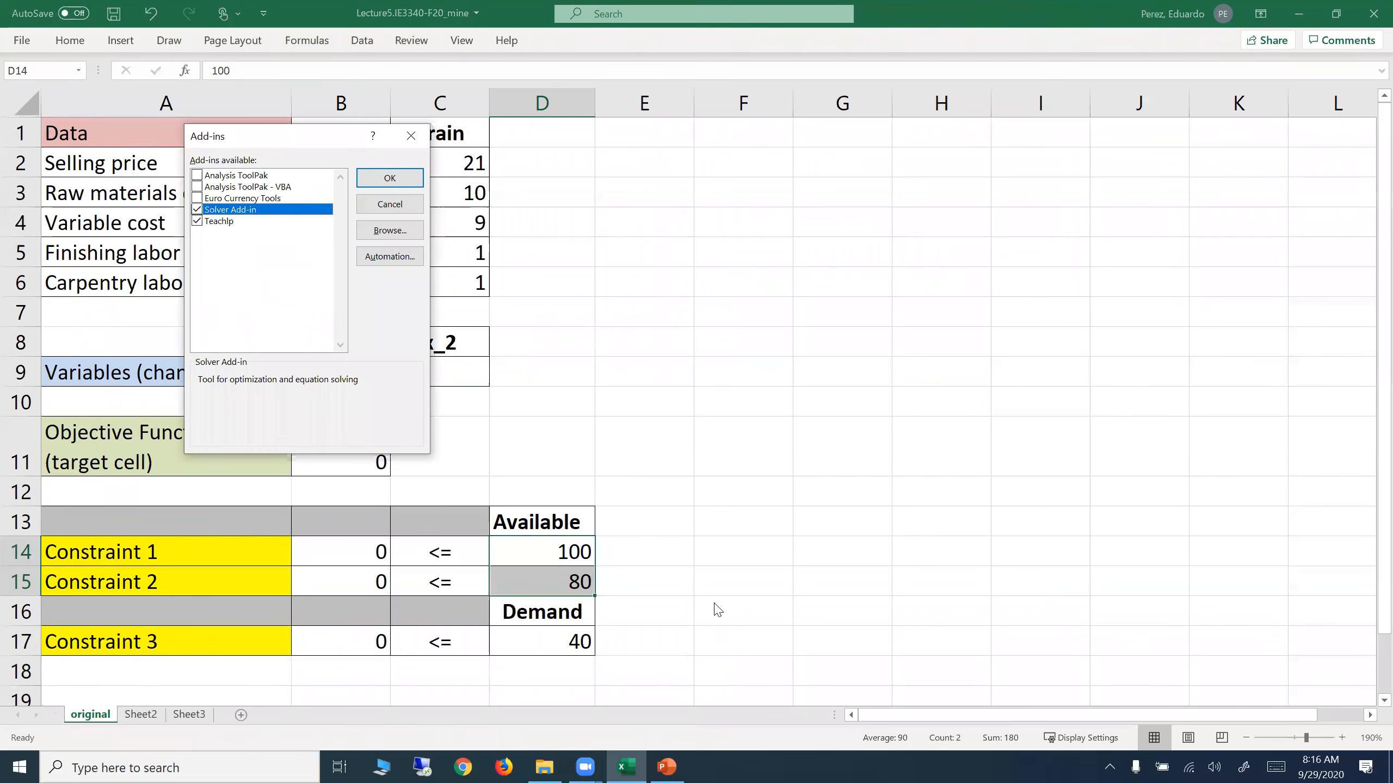
left_click(197, 221)
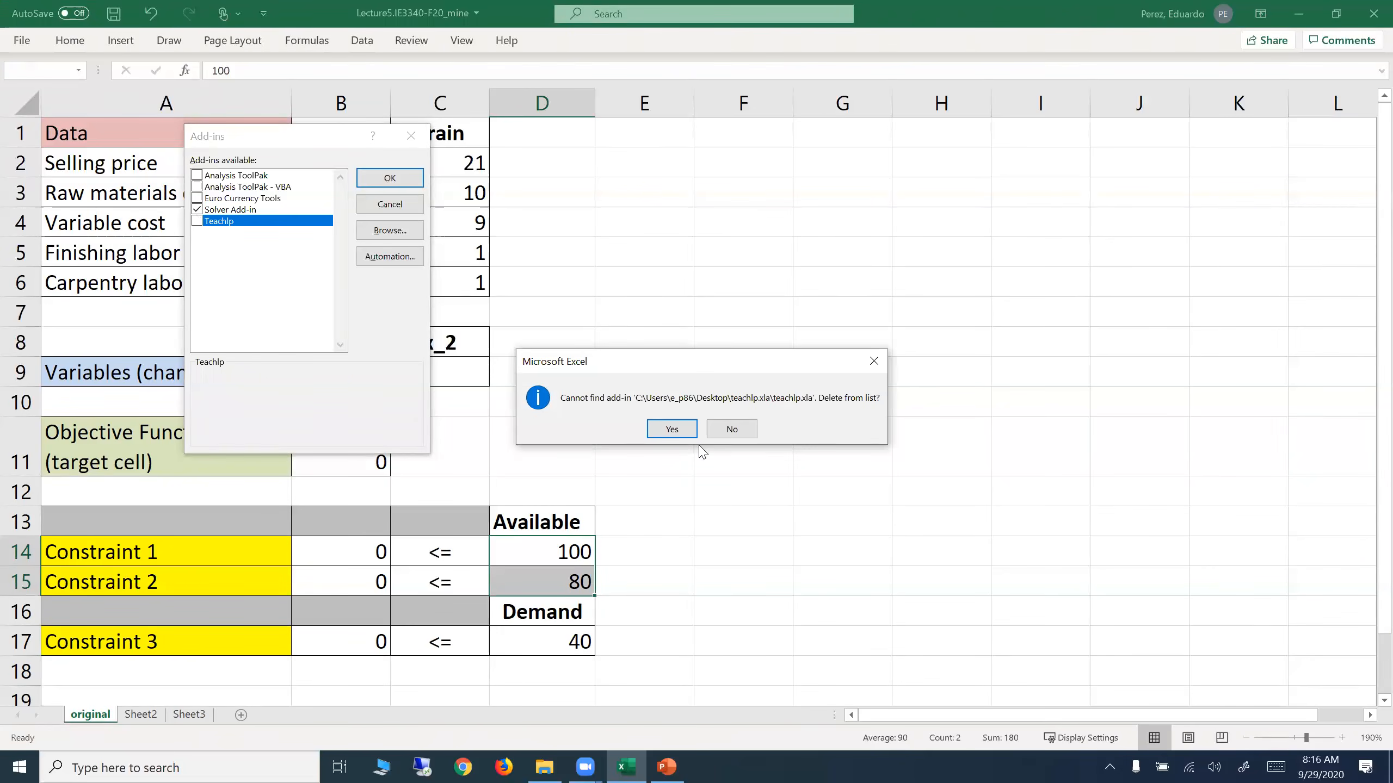
left_click(672, 430)
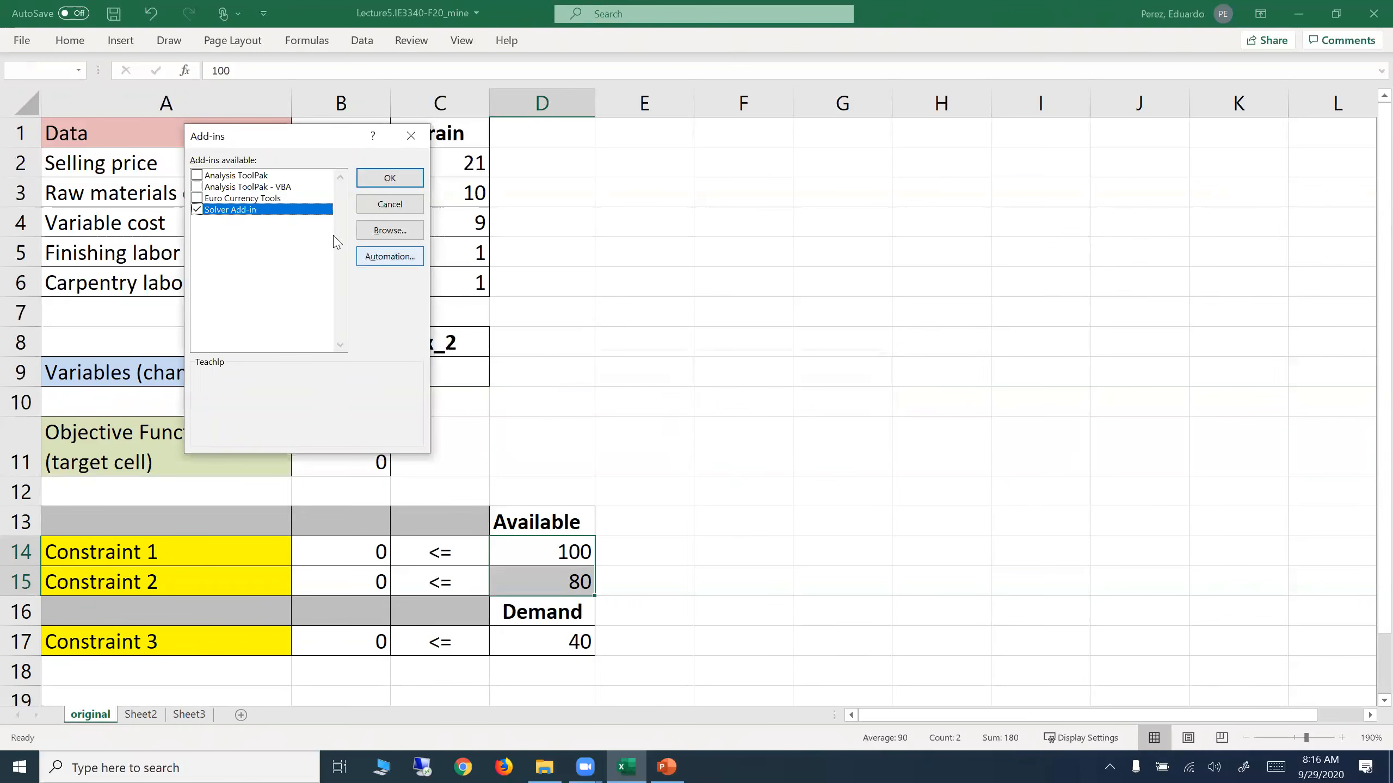
- Apply the add-in selection with Solver Add-in enabled and bring up the data tools containing Solver
left_click(197, 210)
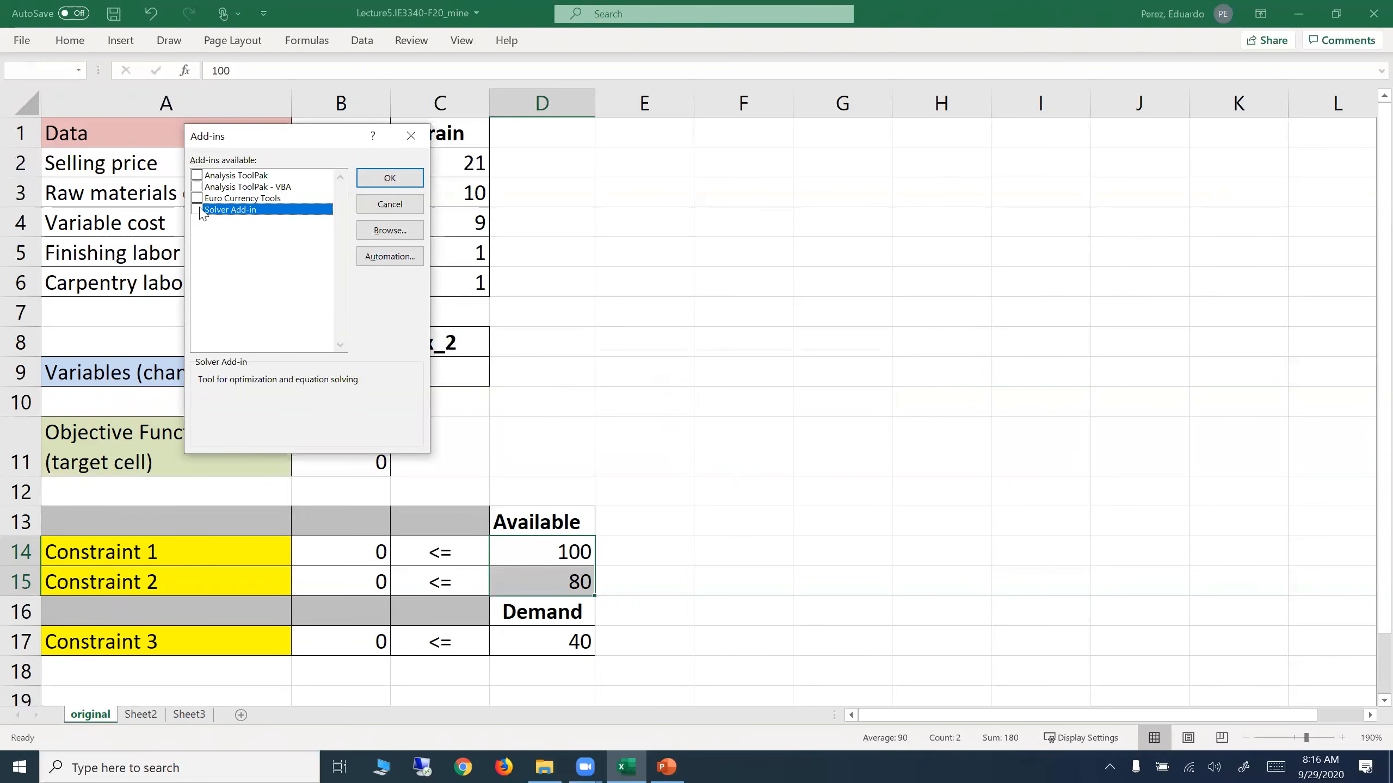
left_click(376, 180)
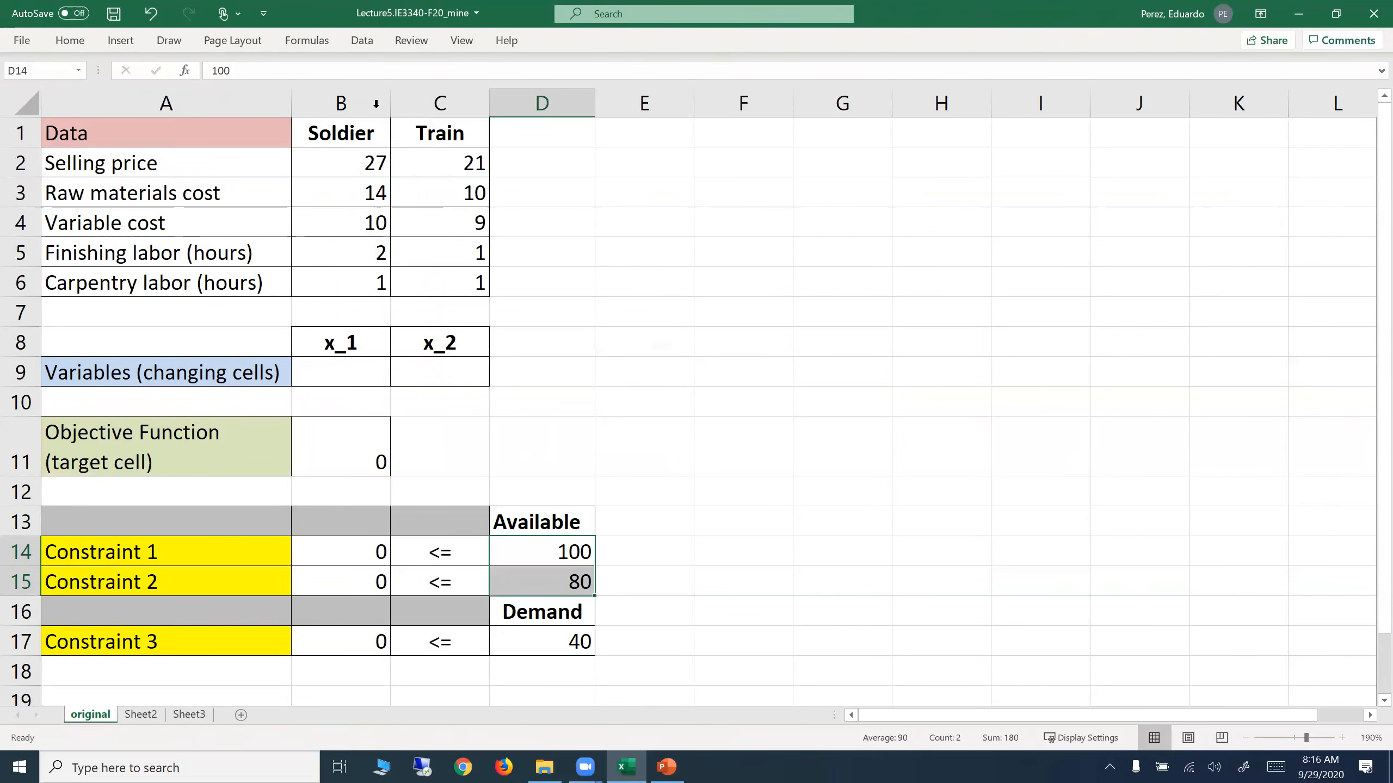
left_click(367, 46)
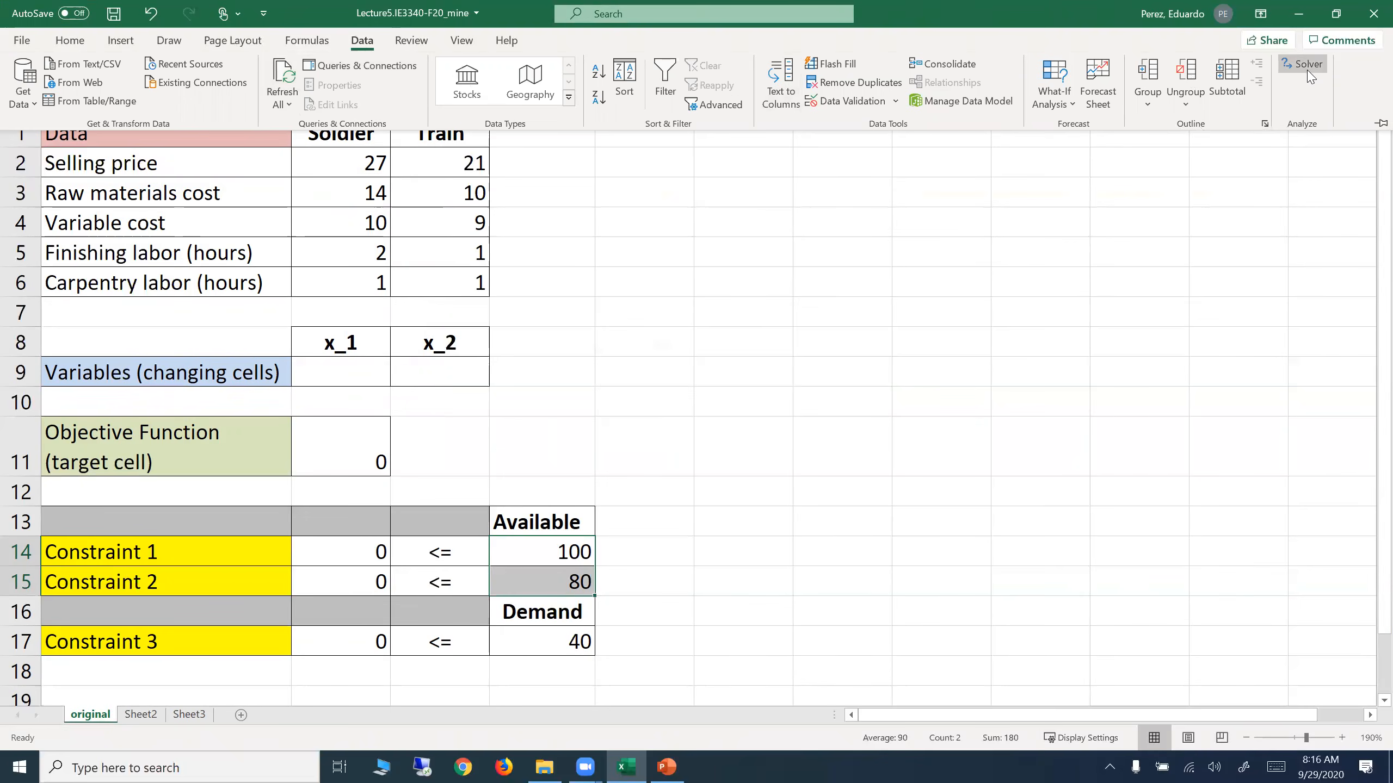
- Switch to the PowerPoint presentation, enlarge it, review the Solver Solution slides 19 to 21, and return to the Excel workbook
left_click(667, 767)
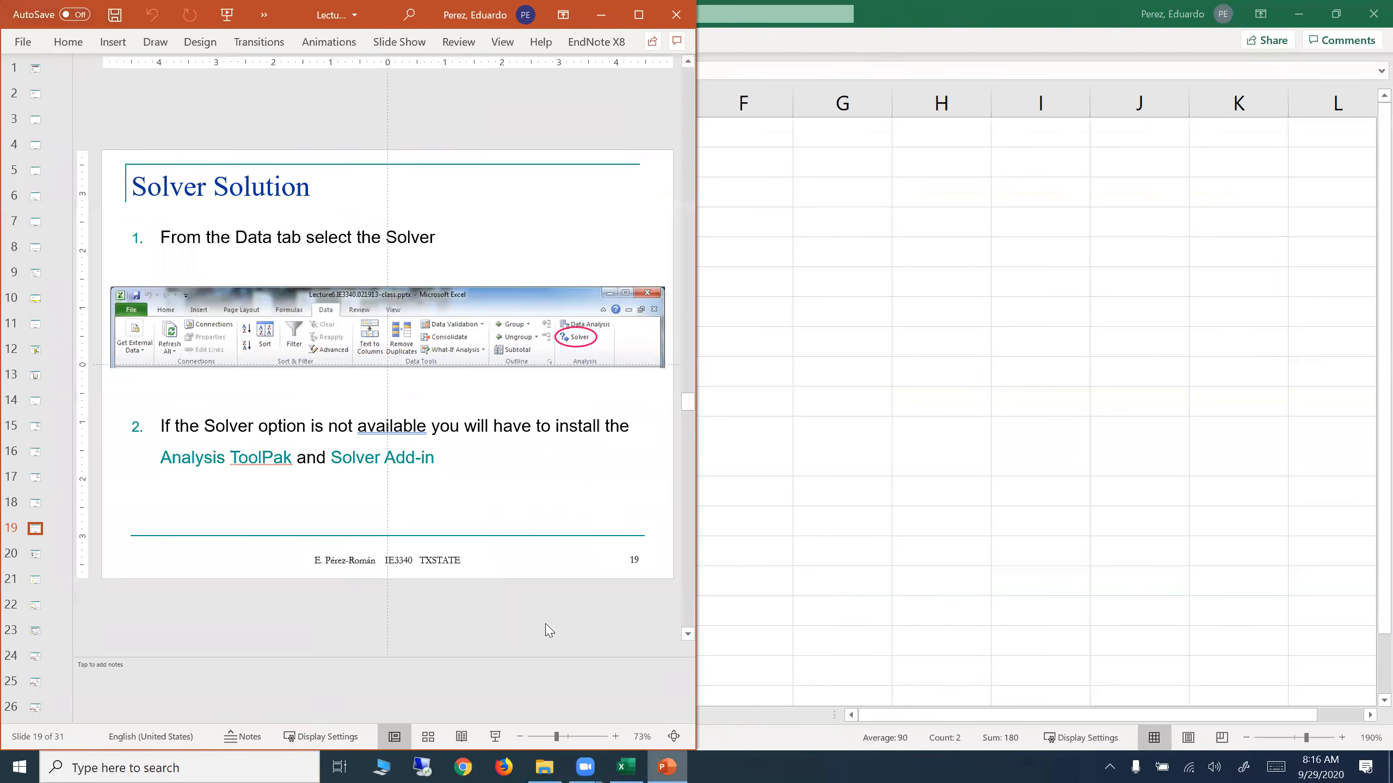
left_click(638, 14)
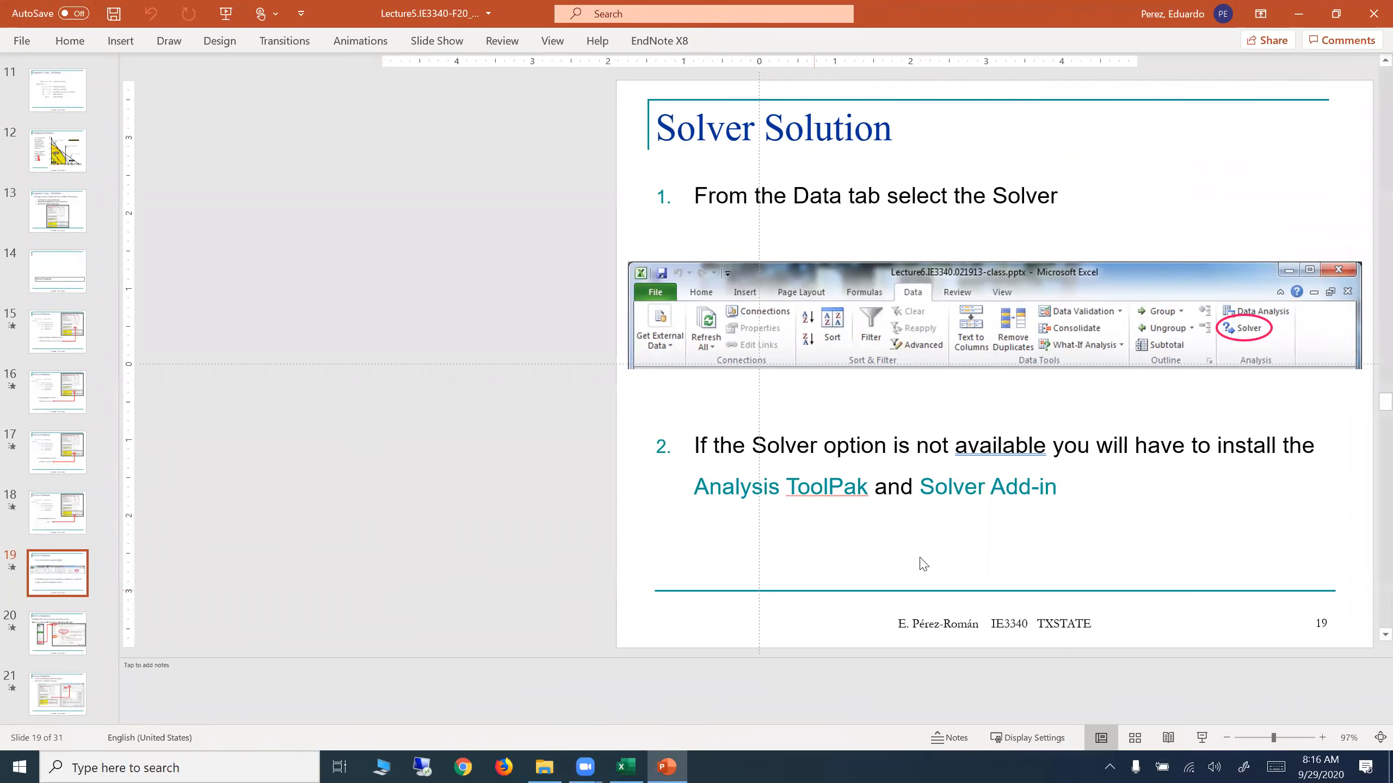
scroll(974, 625, "down", 1)
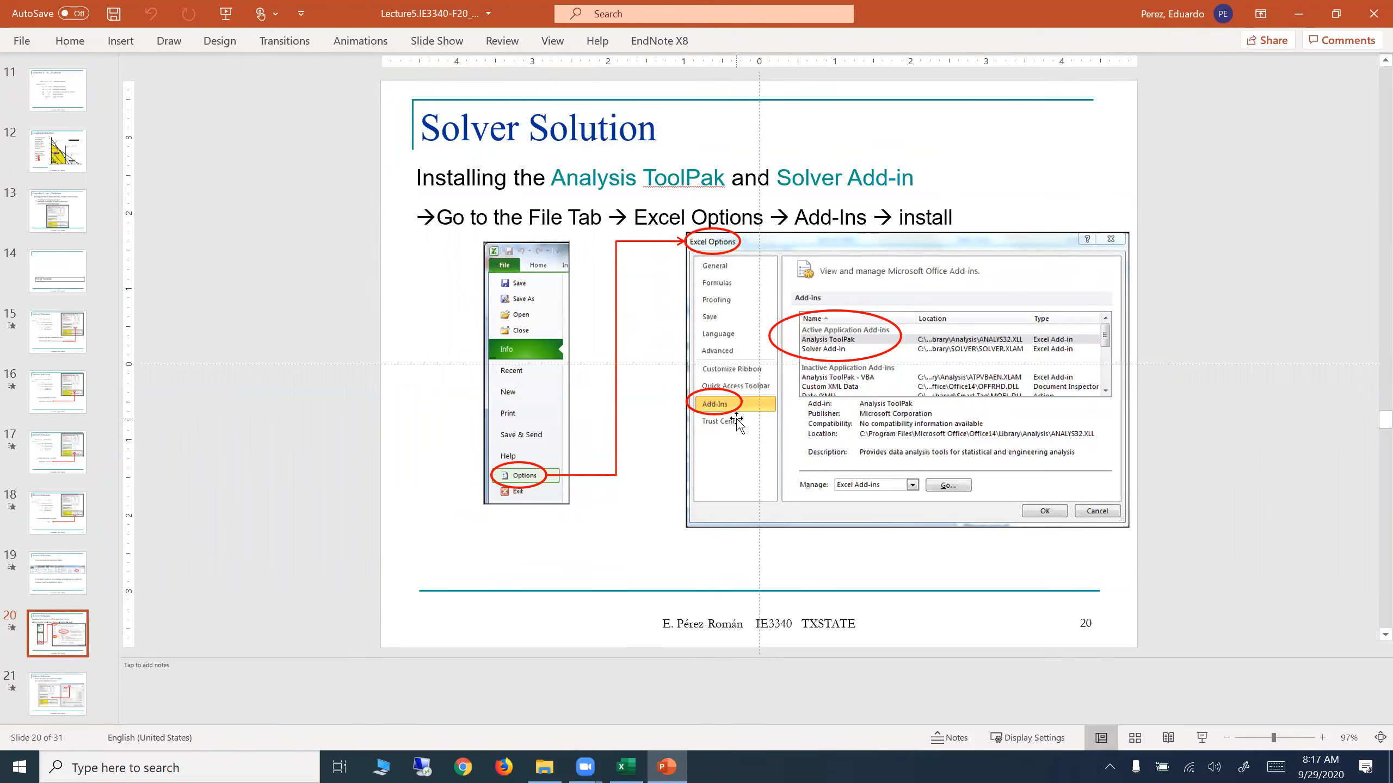
scroll(737, 423, "down", 1)
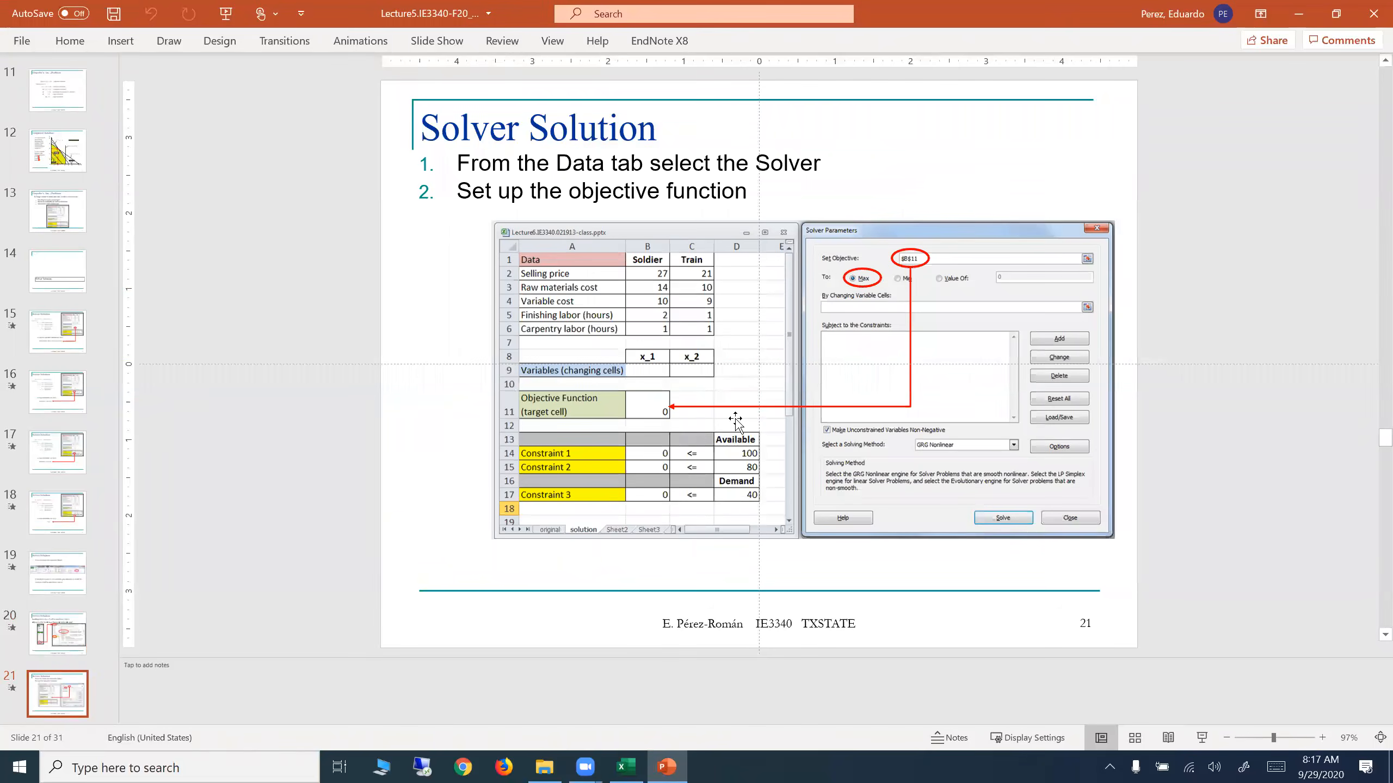
scroll(735, 419, "up", 1)
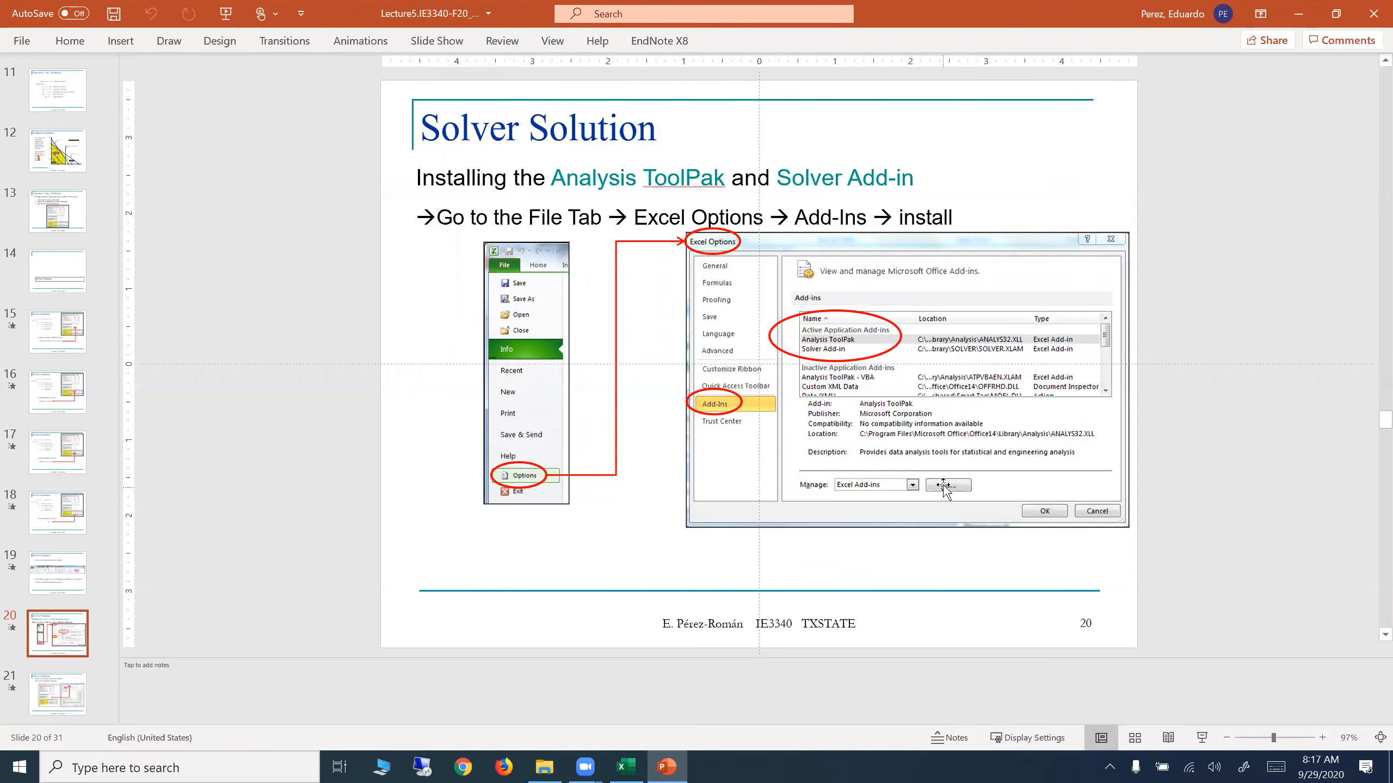
left_click(1295, 16)
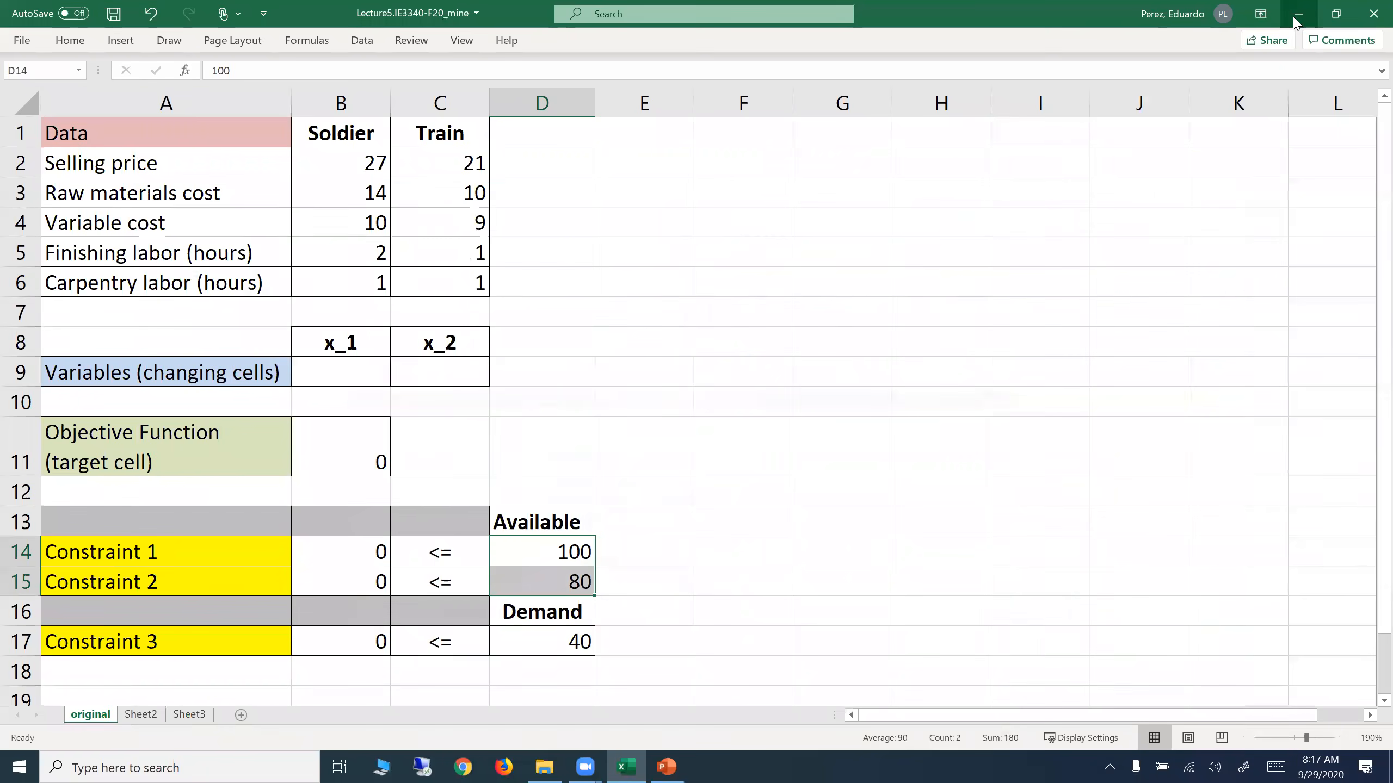
- Open the Excel add-ins manager from the Excel options and apply the selection with Solver Add-in enabled
left_click(19, 42)
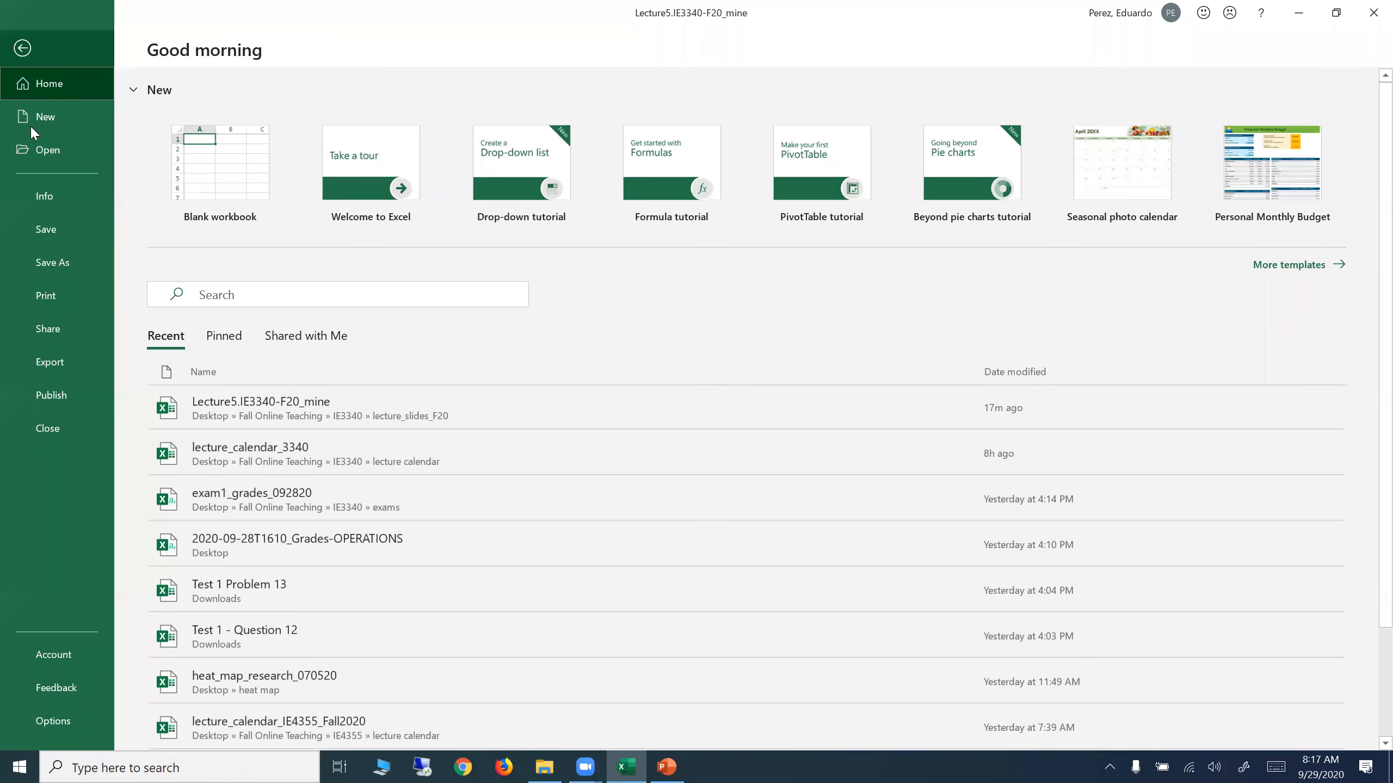
left_click(47, 724)
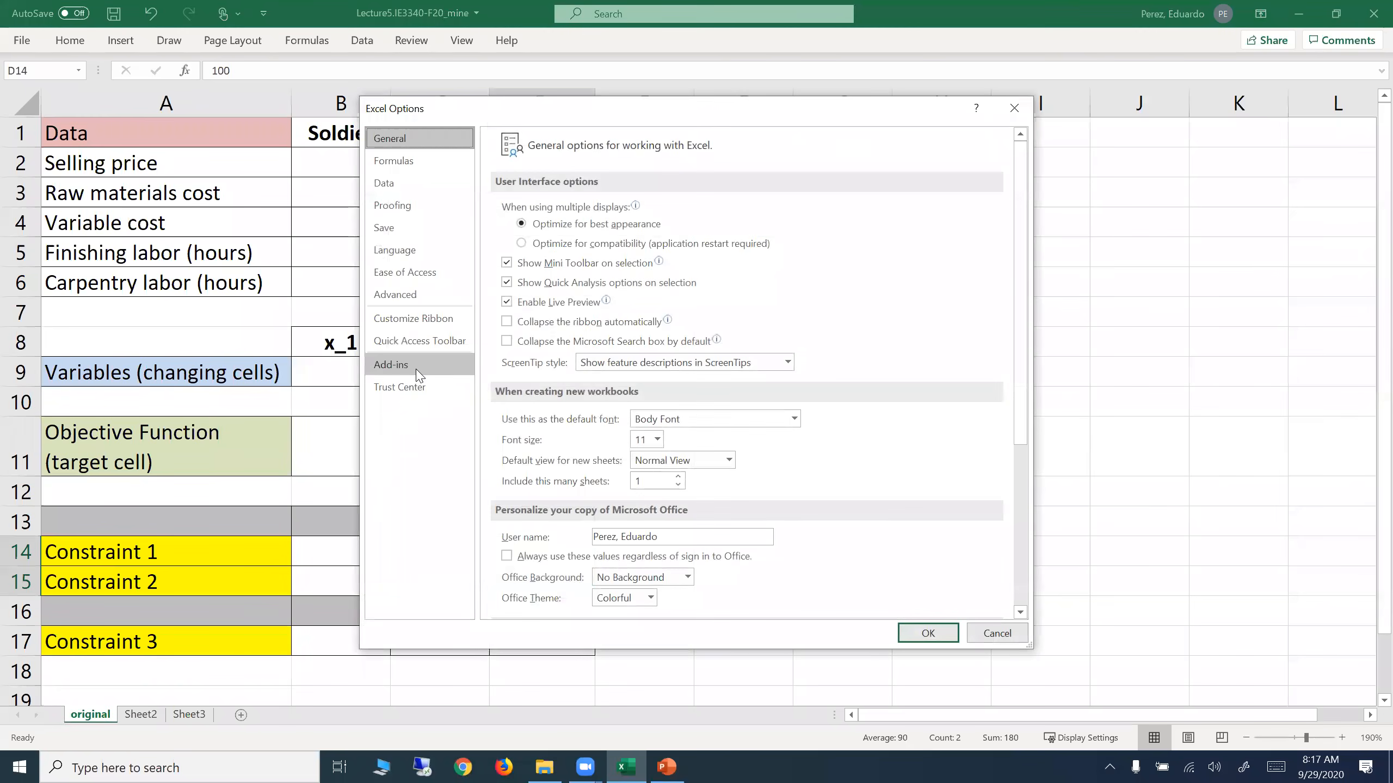
left_click(417, 374)
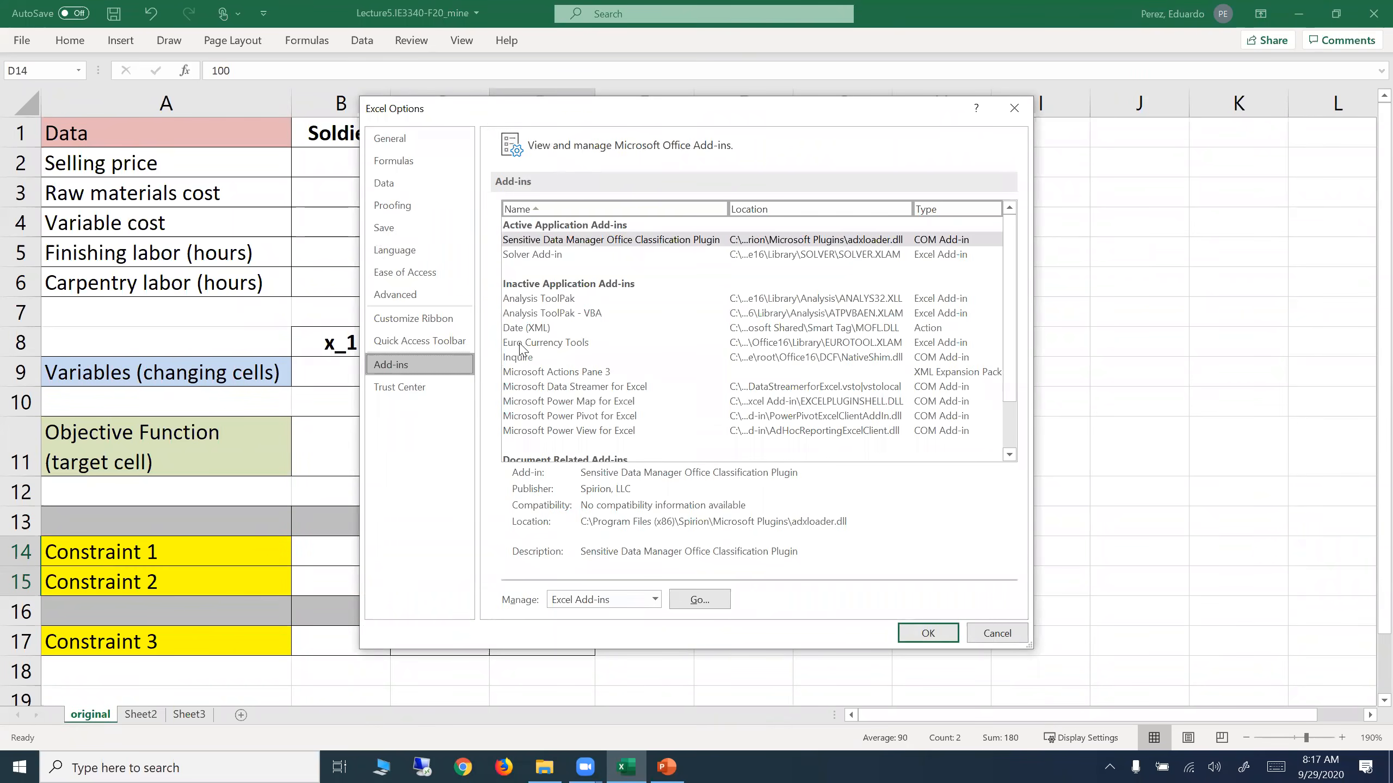
left_click(555, 300)
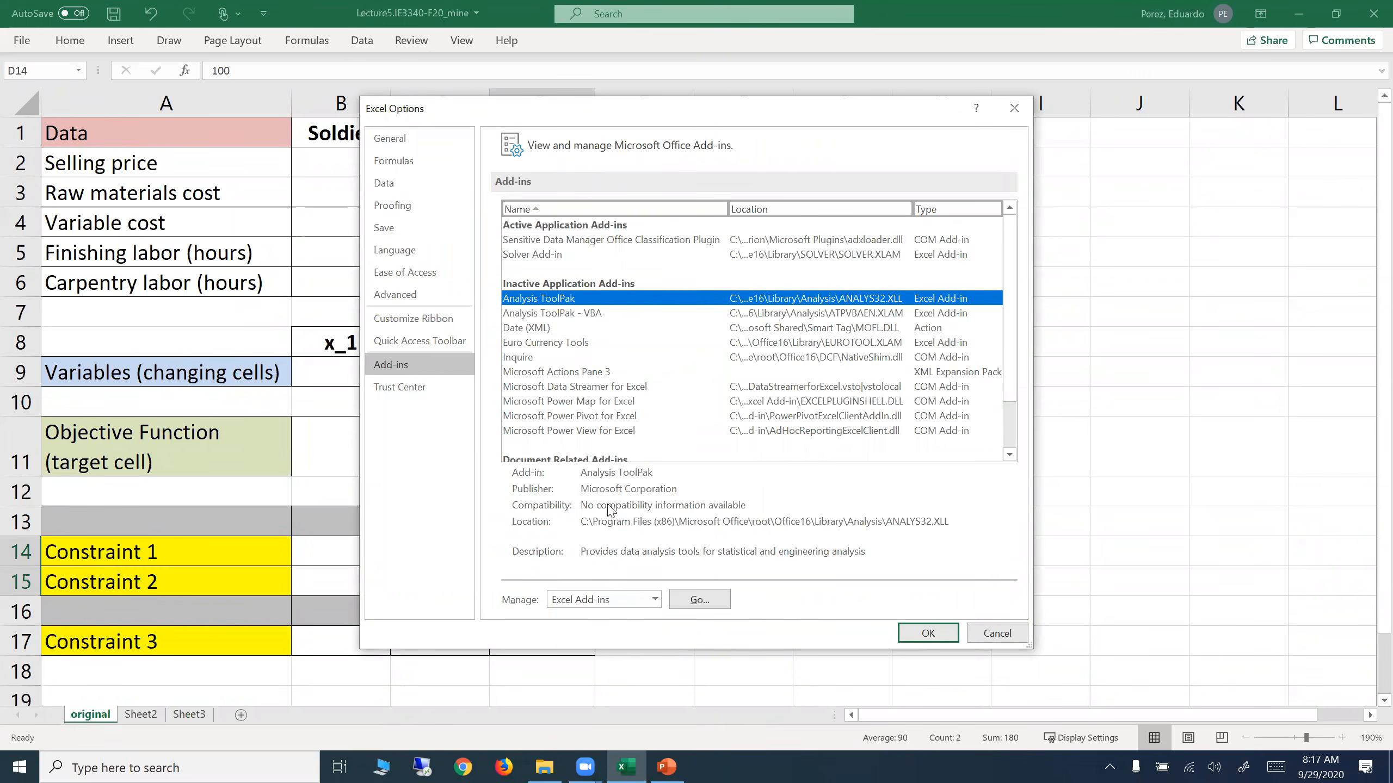
left_click(694, 602)
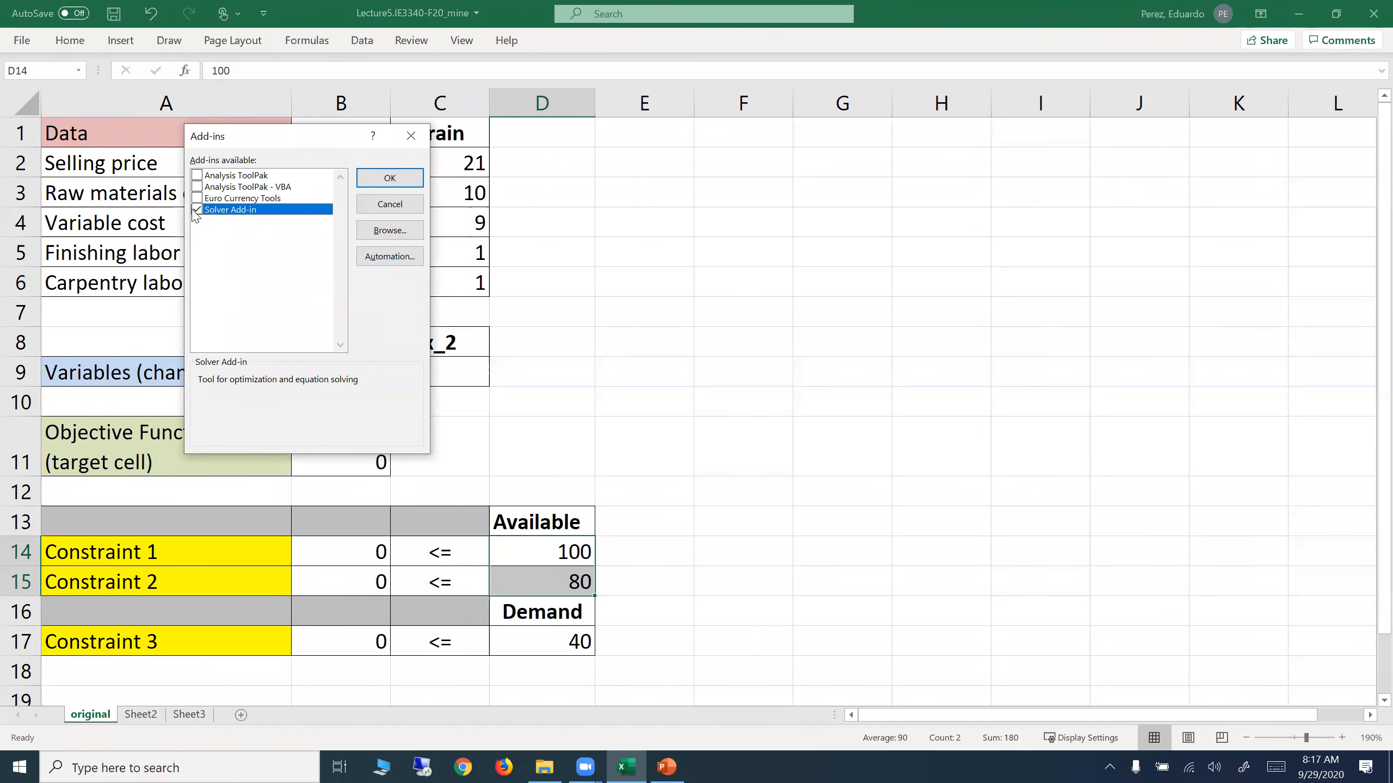
left_click(385, 178)
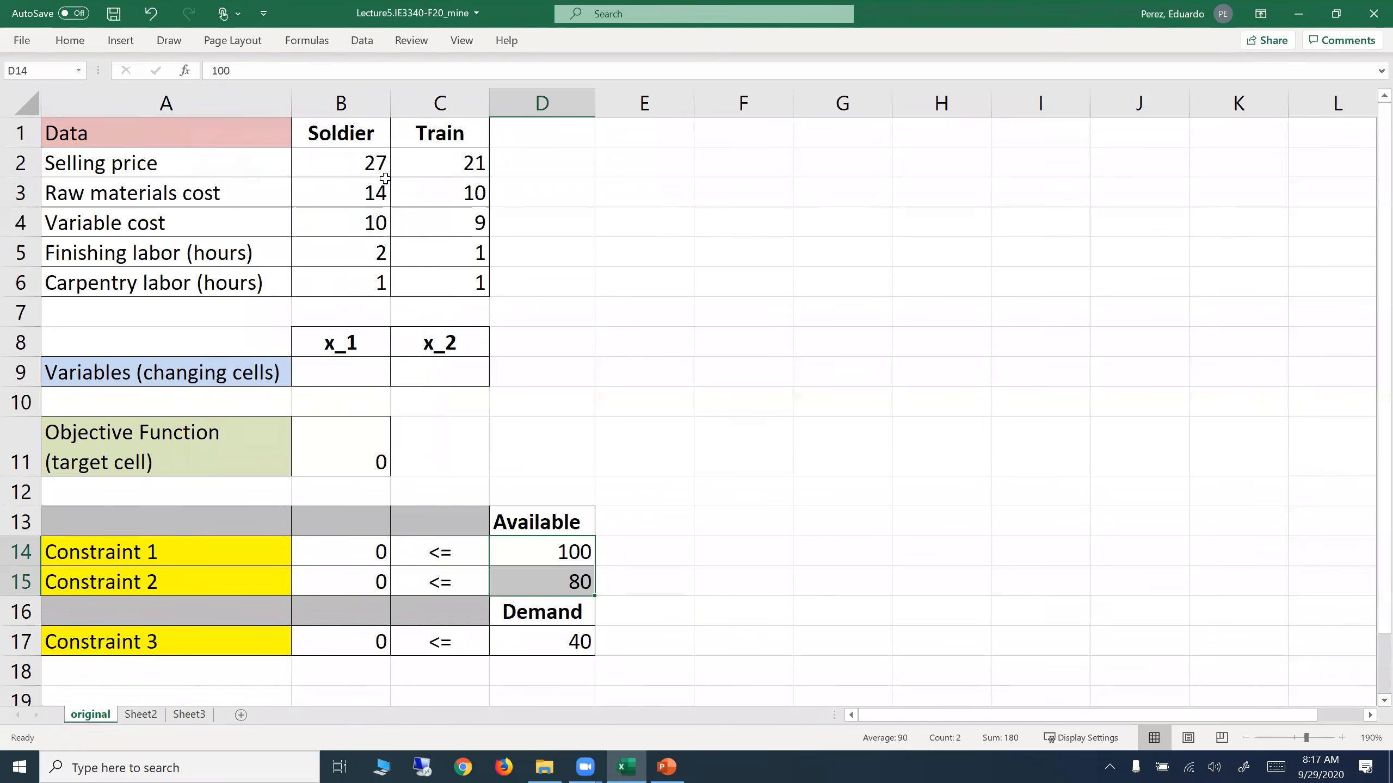
- Open Solver and move its parameters dialog beside the worksheet data so the model cells are uncovered
left_click(366, 44)
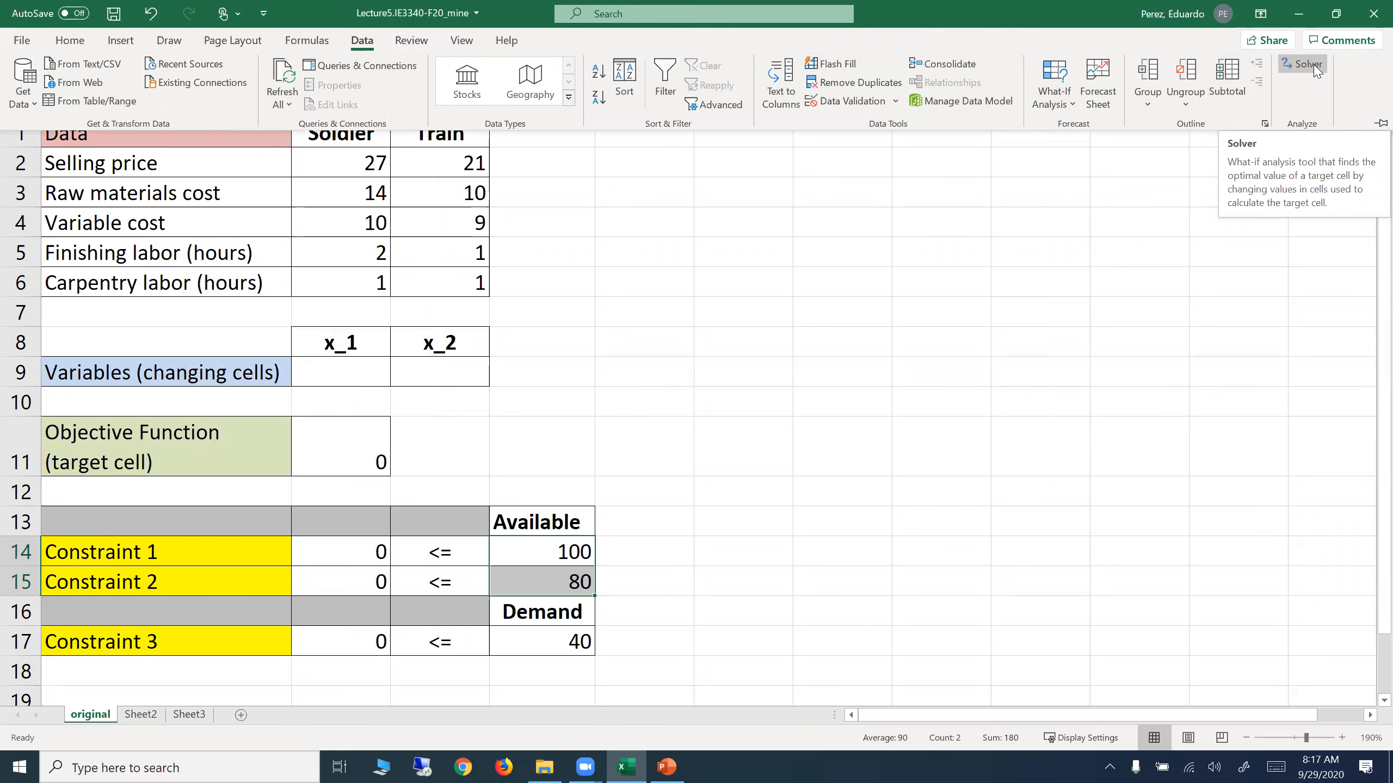
left_click(1313, 67)
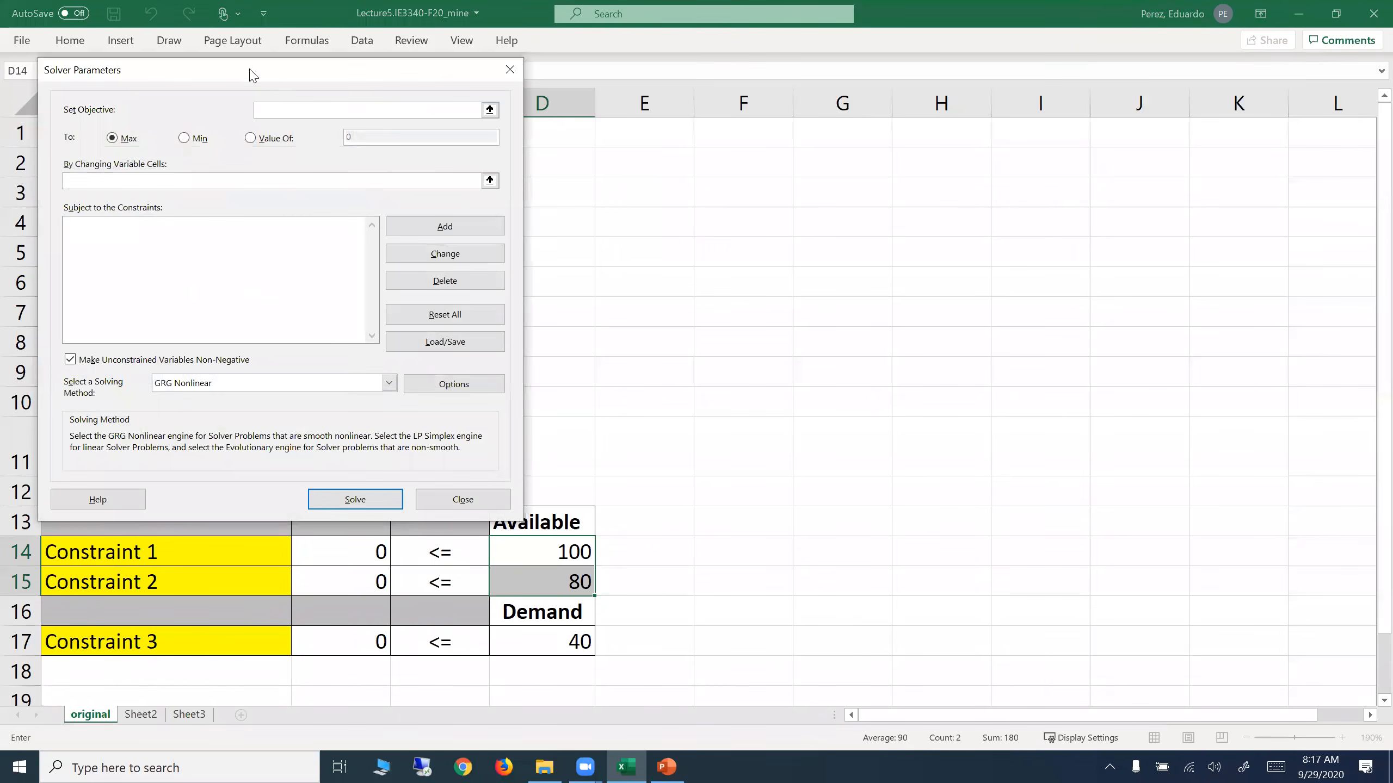
left_click_drag(253, 76, 897, 154)
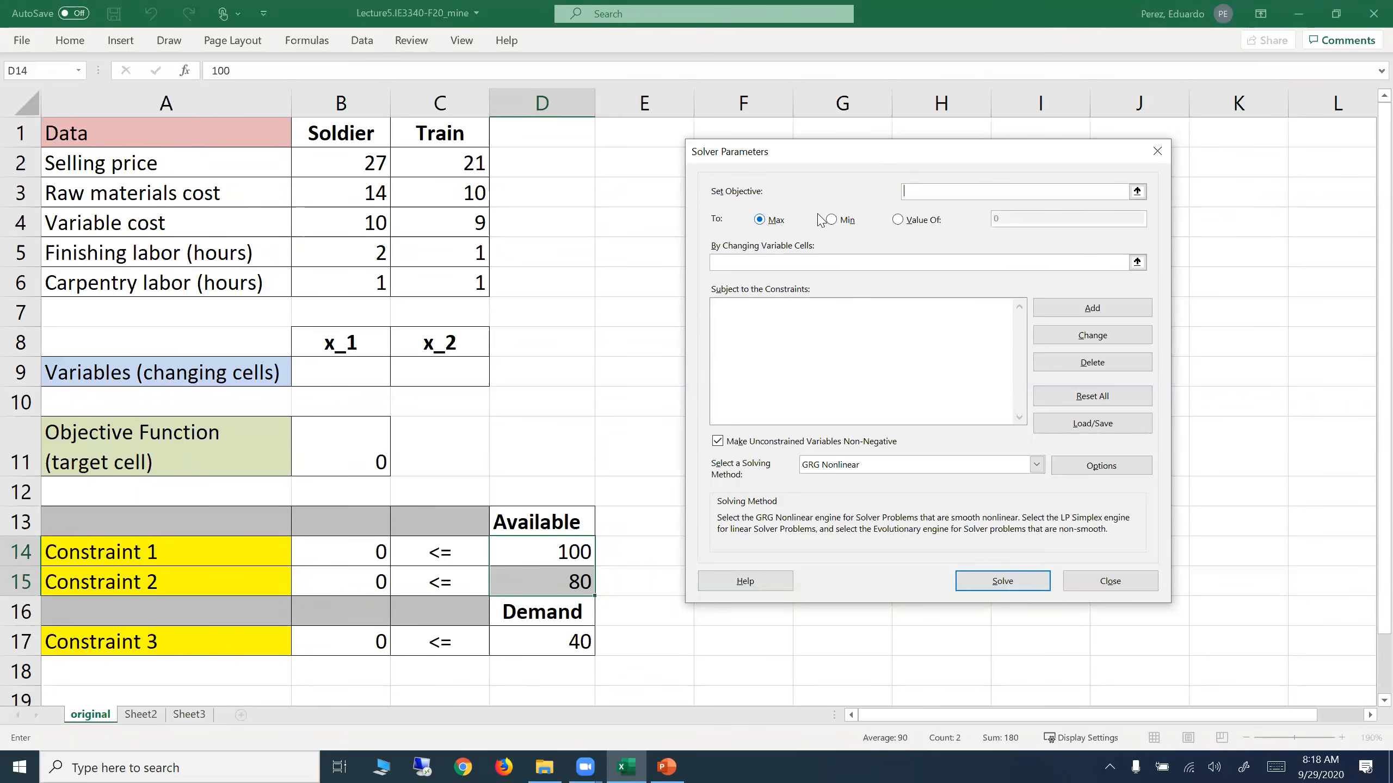
- Set the Solver objective to the objective function target cell B11, picking it from the worksheet
left_click(1137, 192)
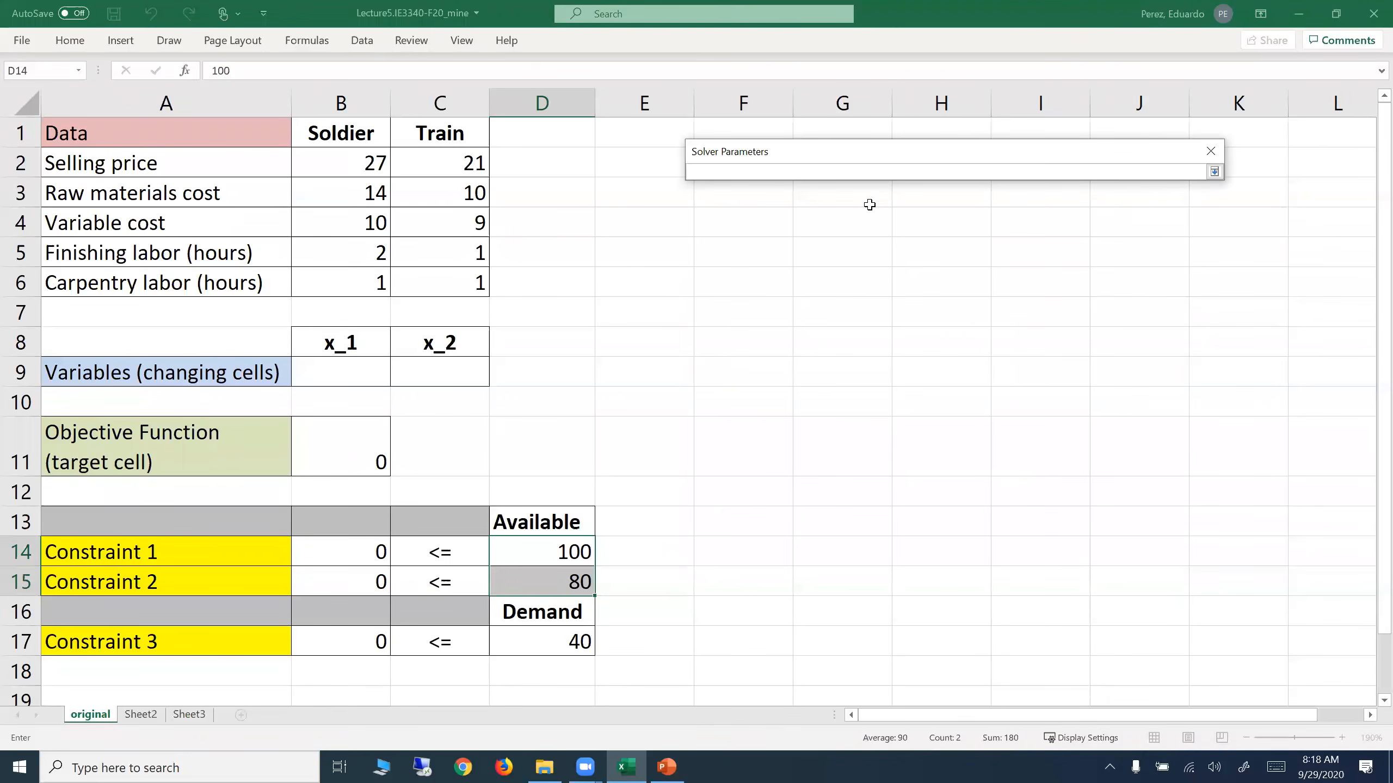
left_click(1213, 173)
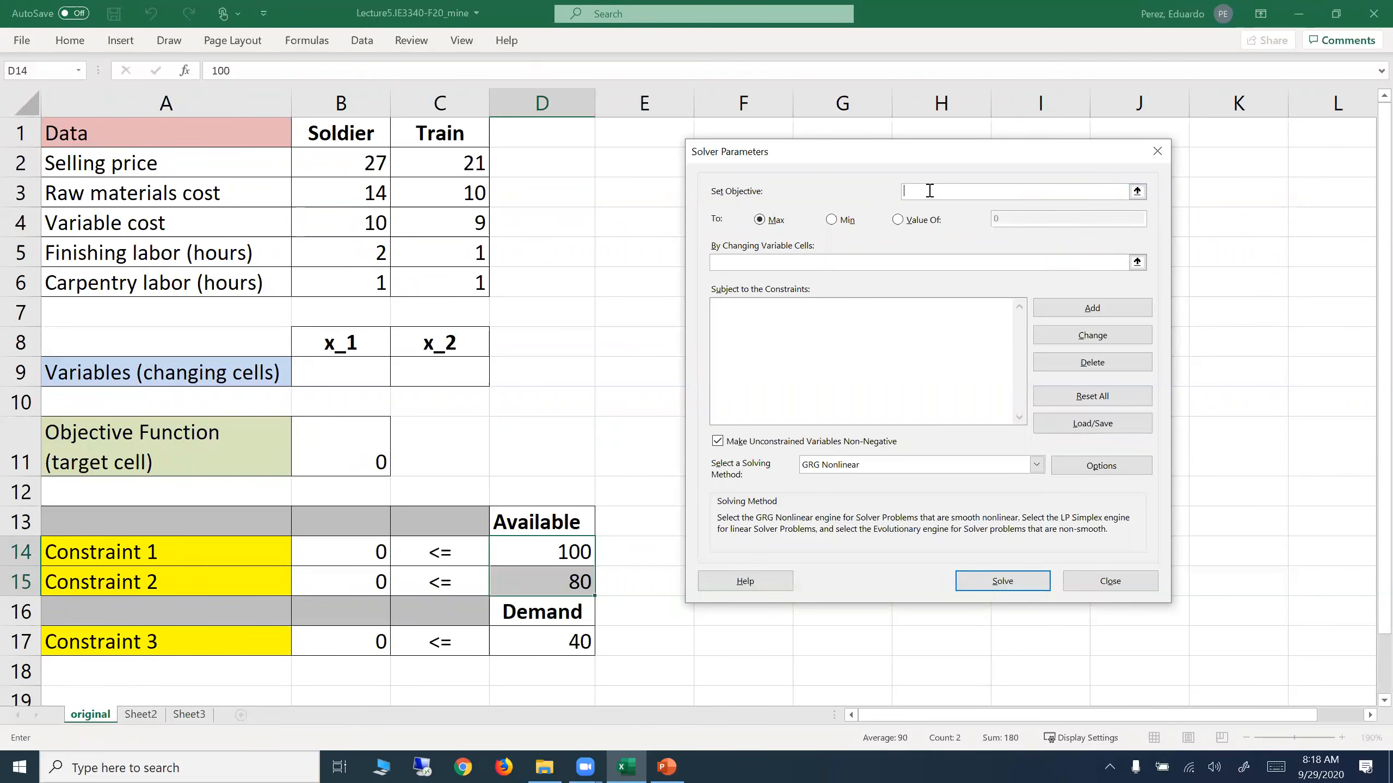
left_click(1136, 192)
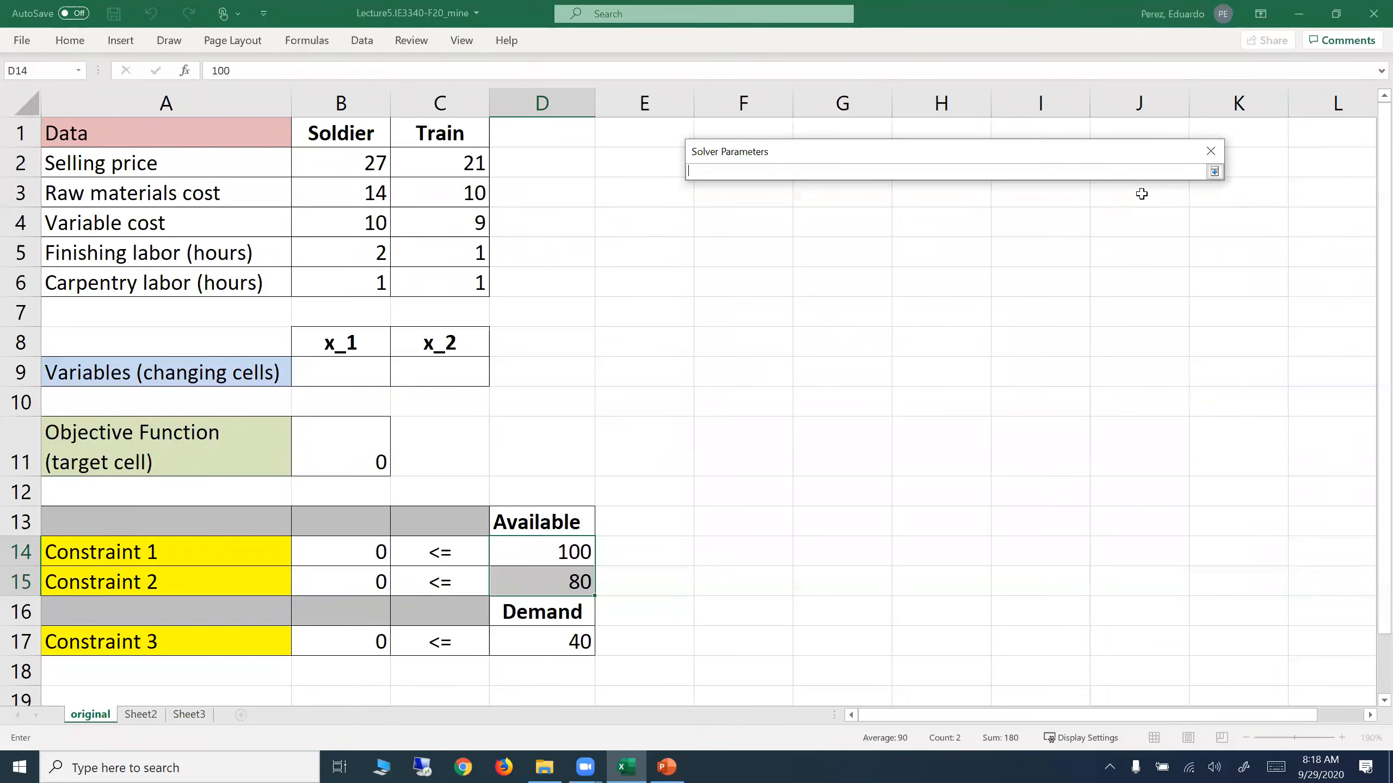
left_click(342, 445)
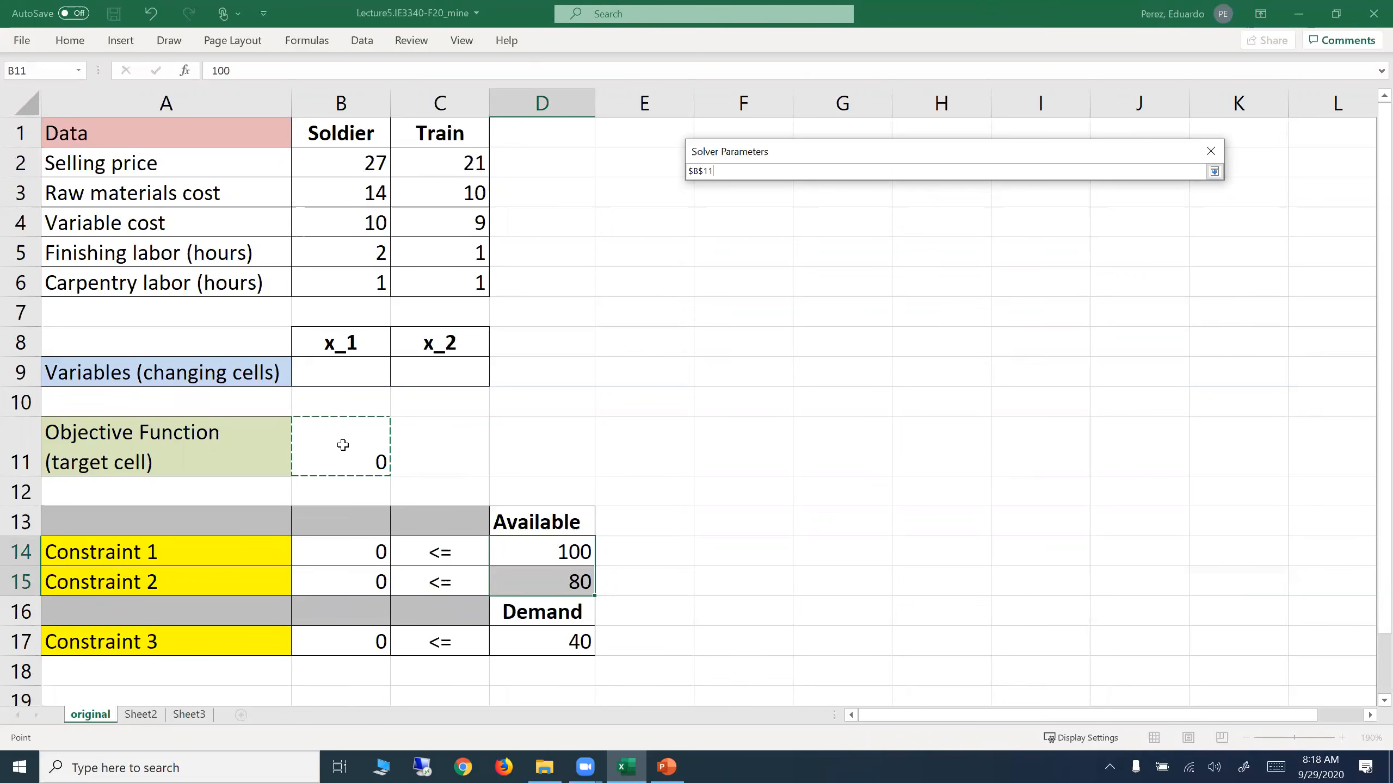
key("Return")
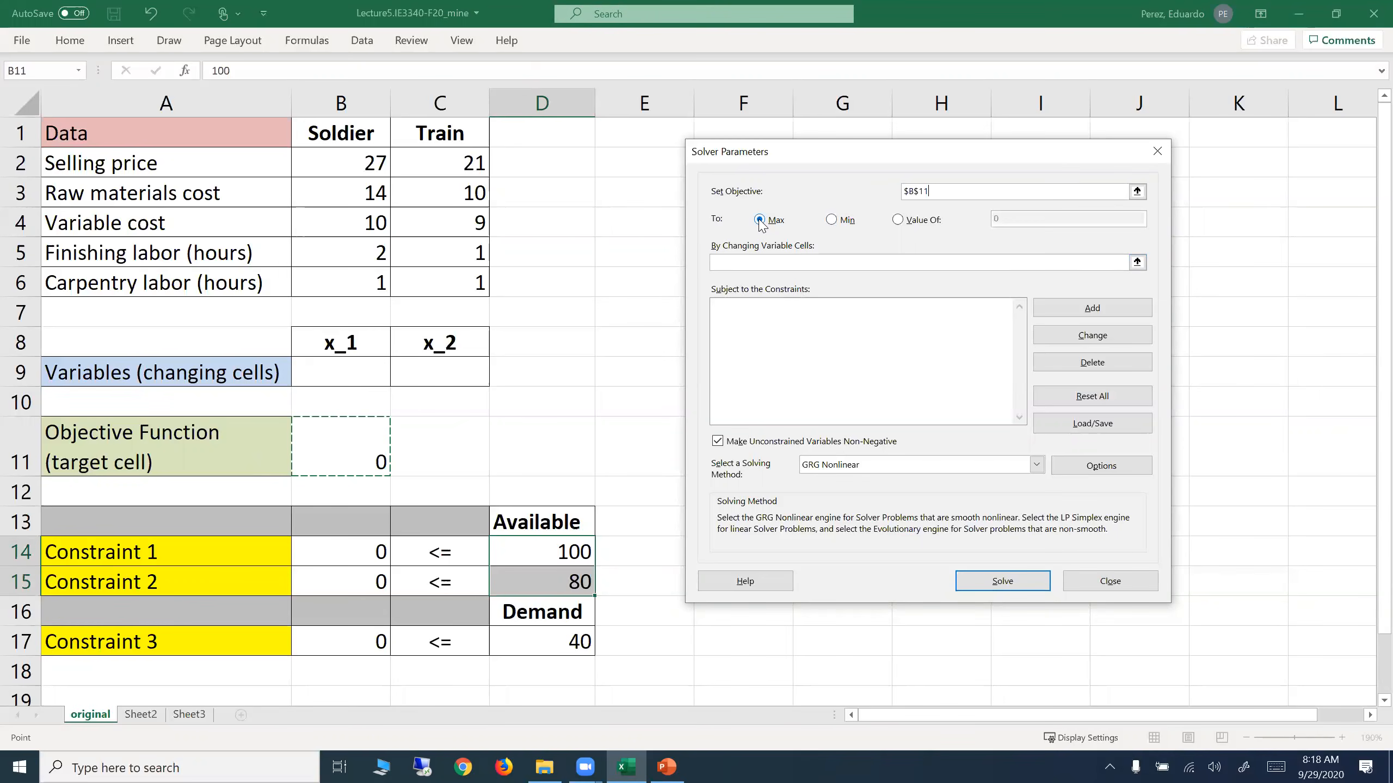
- Set the Solver's changing variable cells to the x_1 and x_2 cells, B9:C9
left_click(767, 261)
left_click(1137, 262)
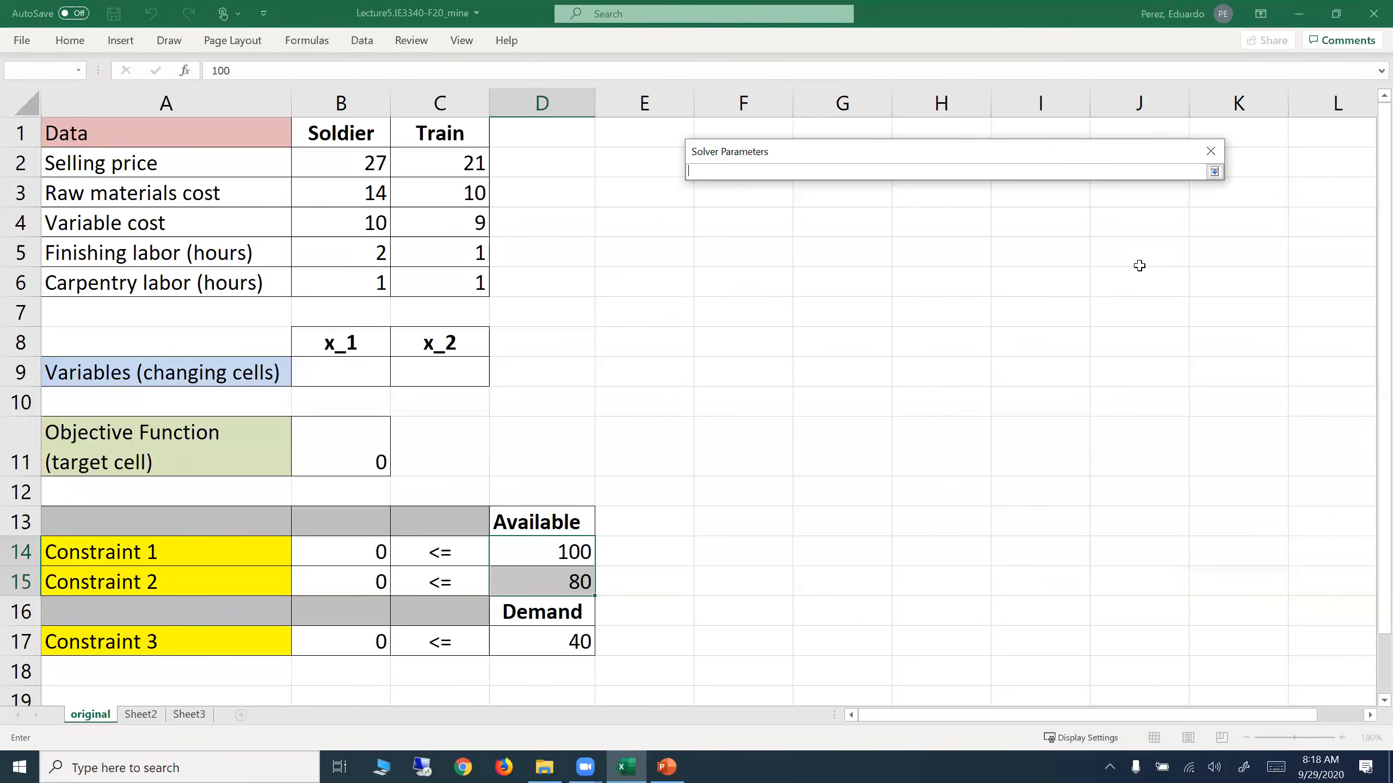
left_click_drag(368, 371, 436, 370)
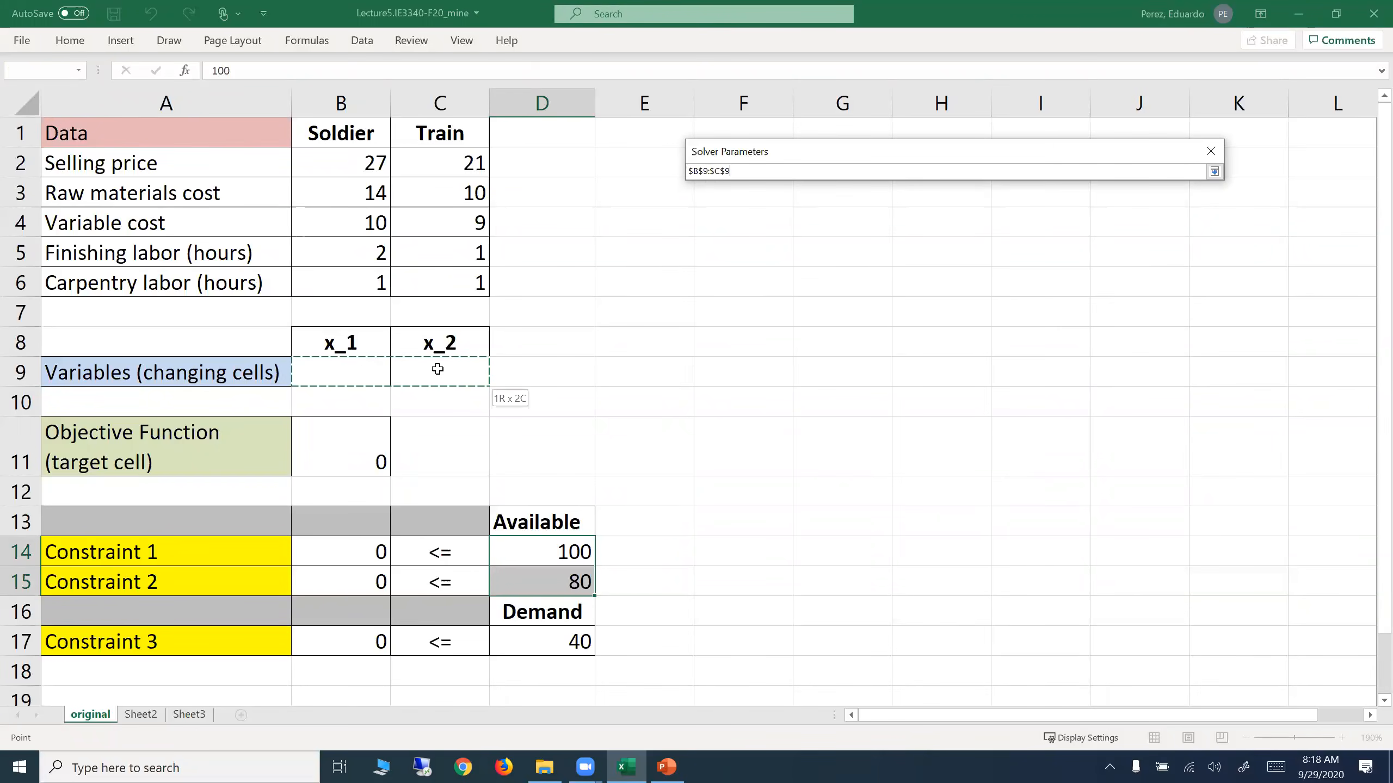
left_click_drag(437, 369, 436, 369)
key("Return")
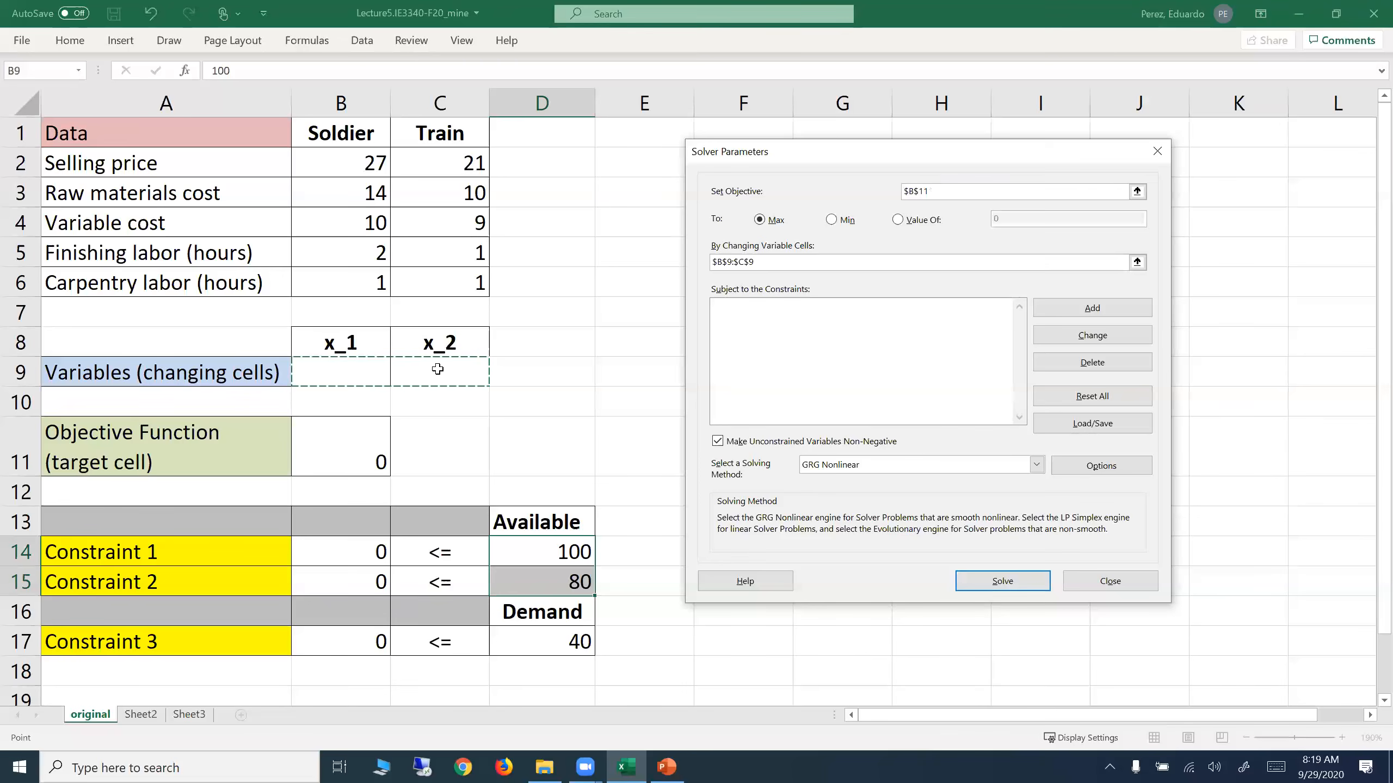
- Add the first Solver constraint, requiring B14 <= D14, and continue to a new constraint entry
left_click(1058, 313)
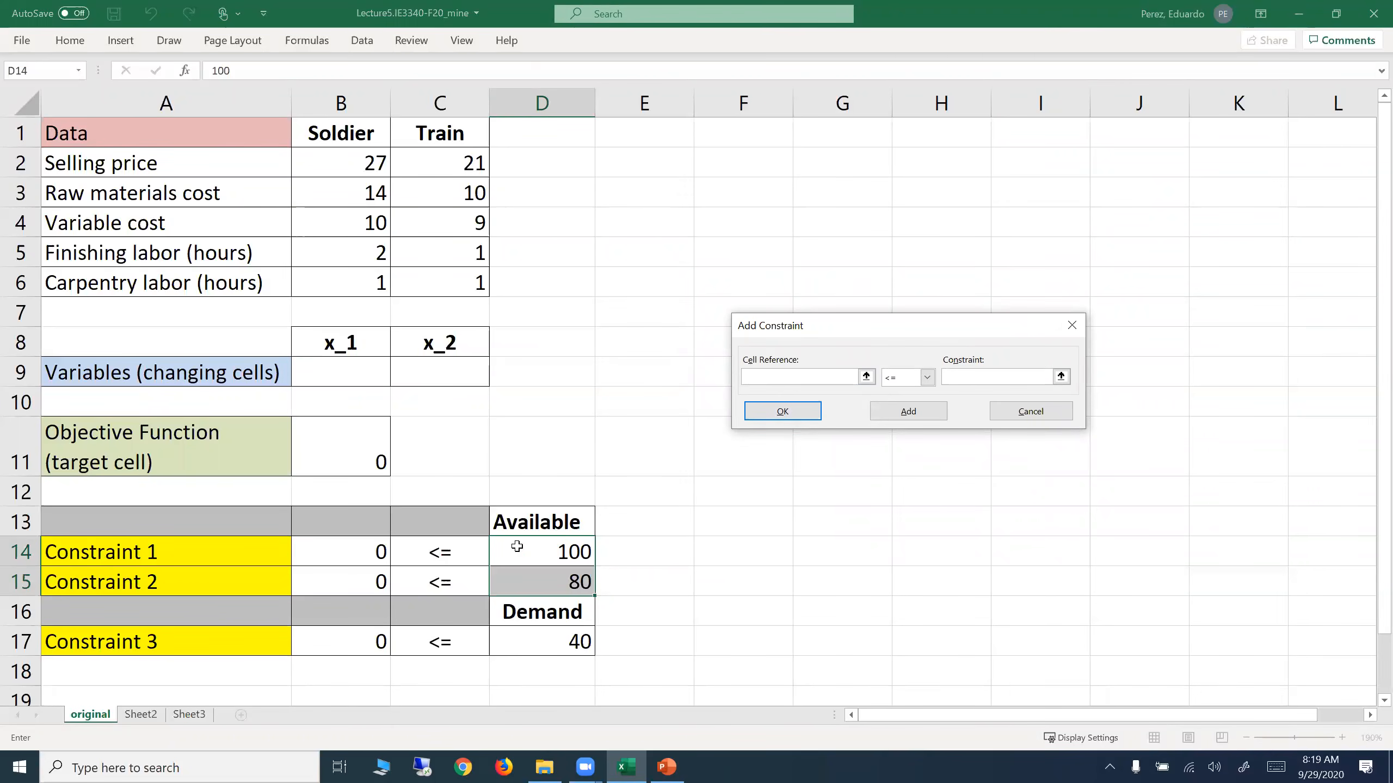
left_click(350, 558)
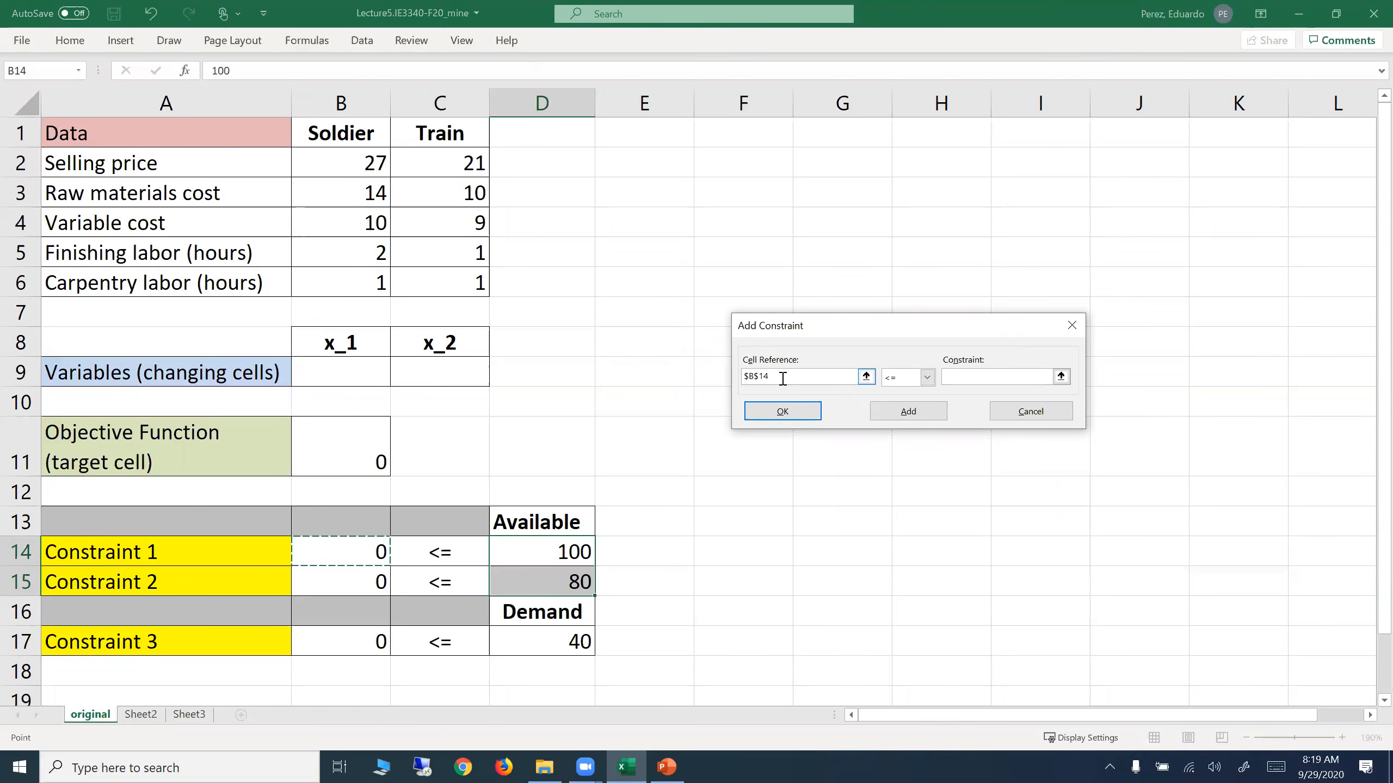
left_click(926, 377)
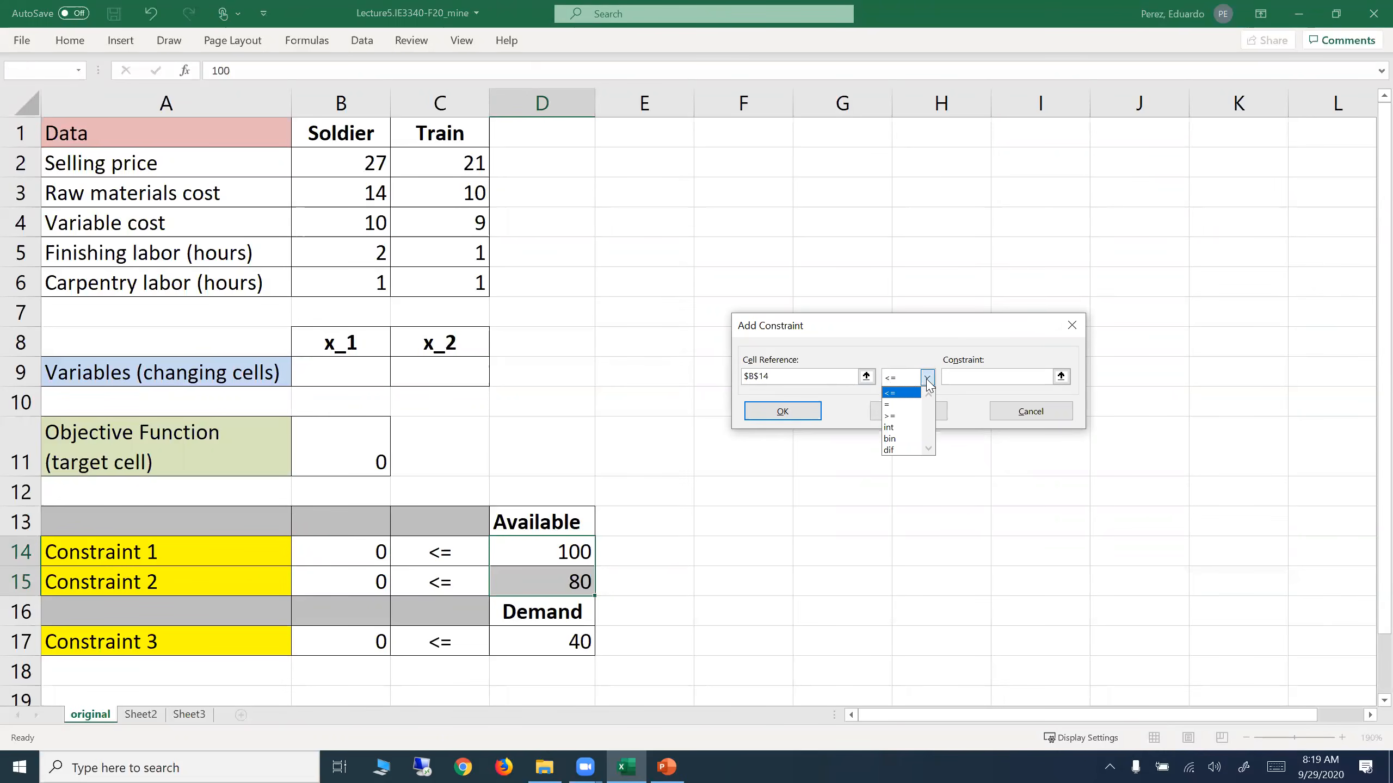
left_click(904, 393)
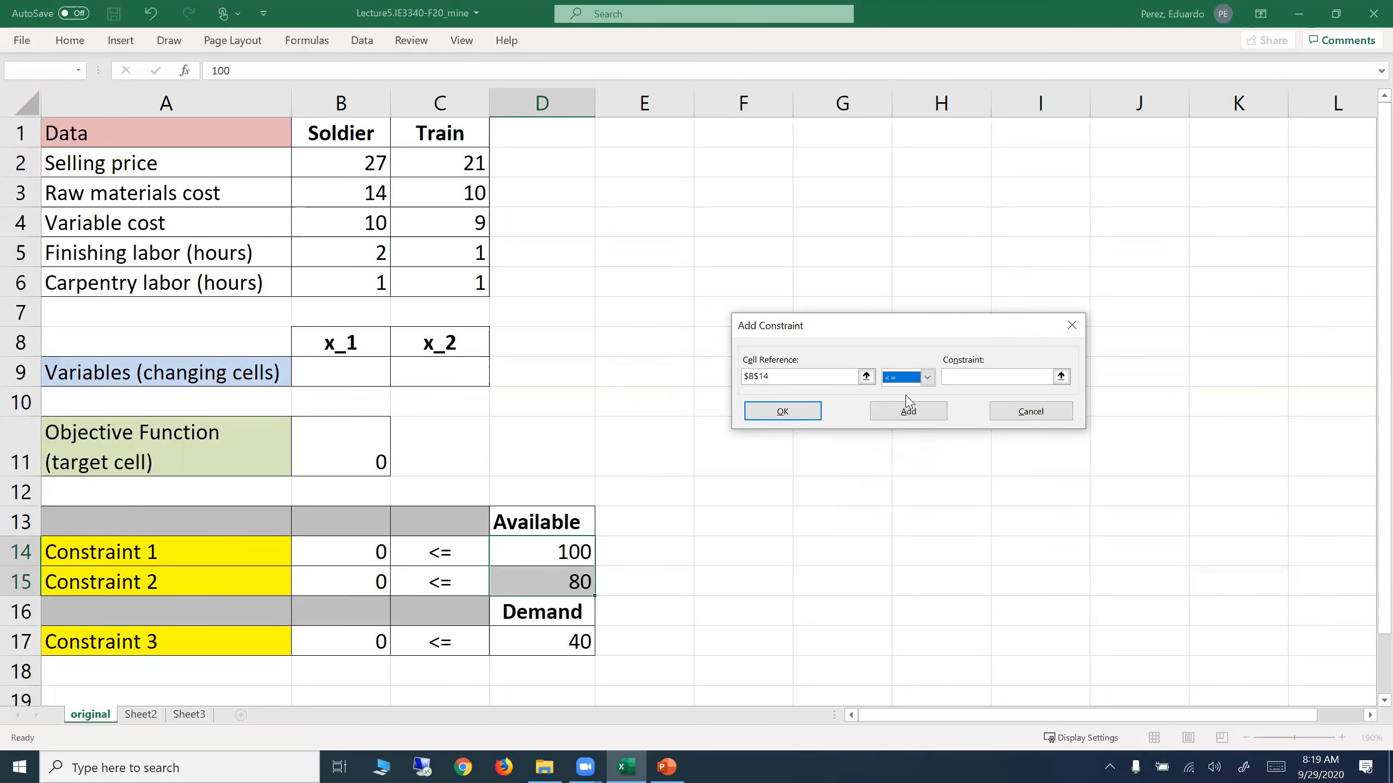
left_click(980, 380)
left_click(574, 552)
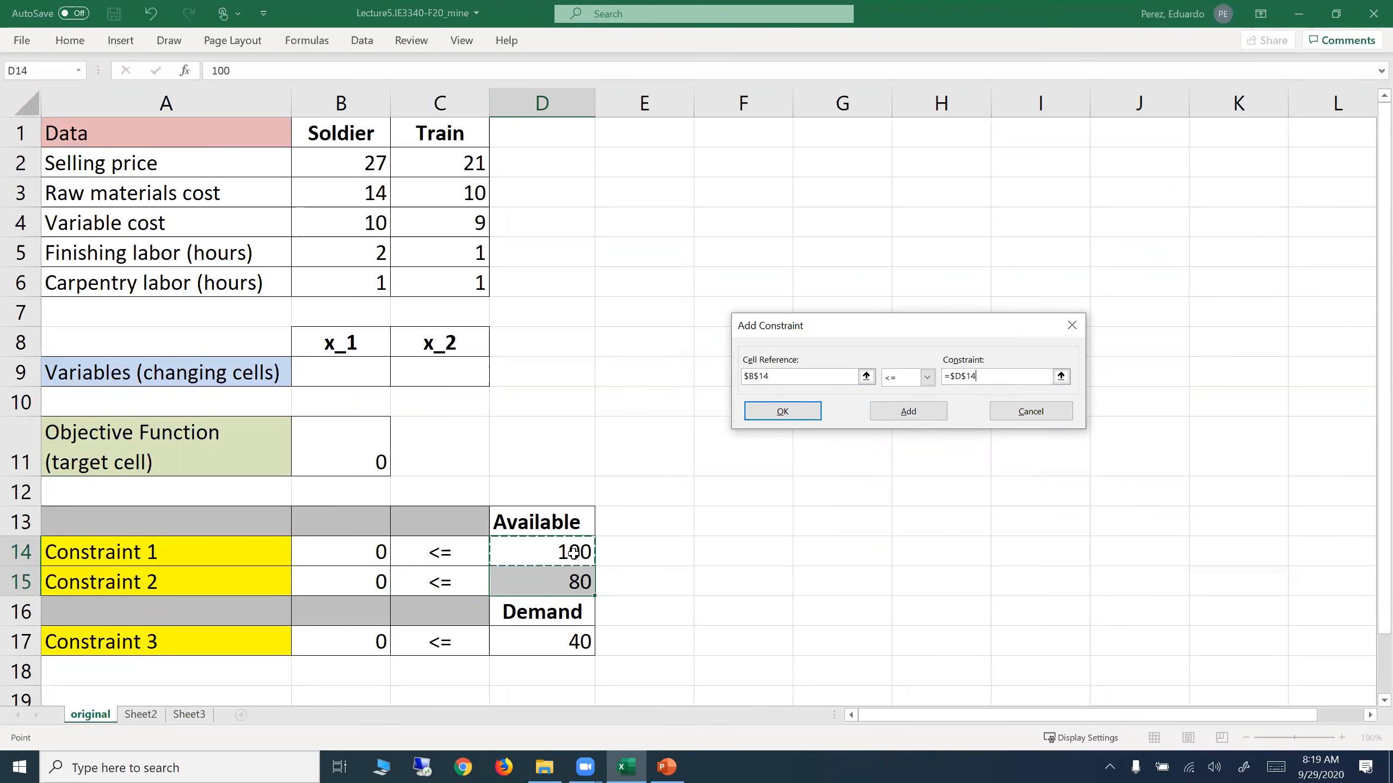
left_click(923, 419)
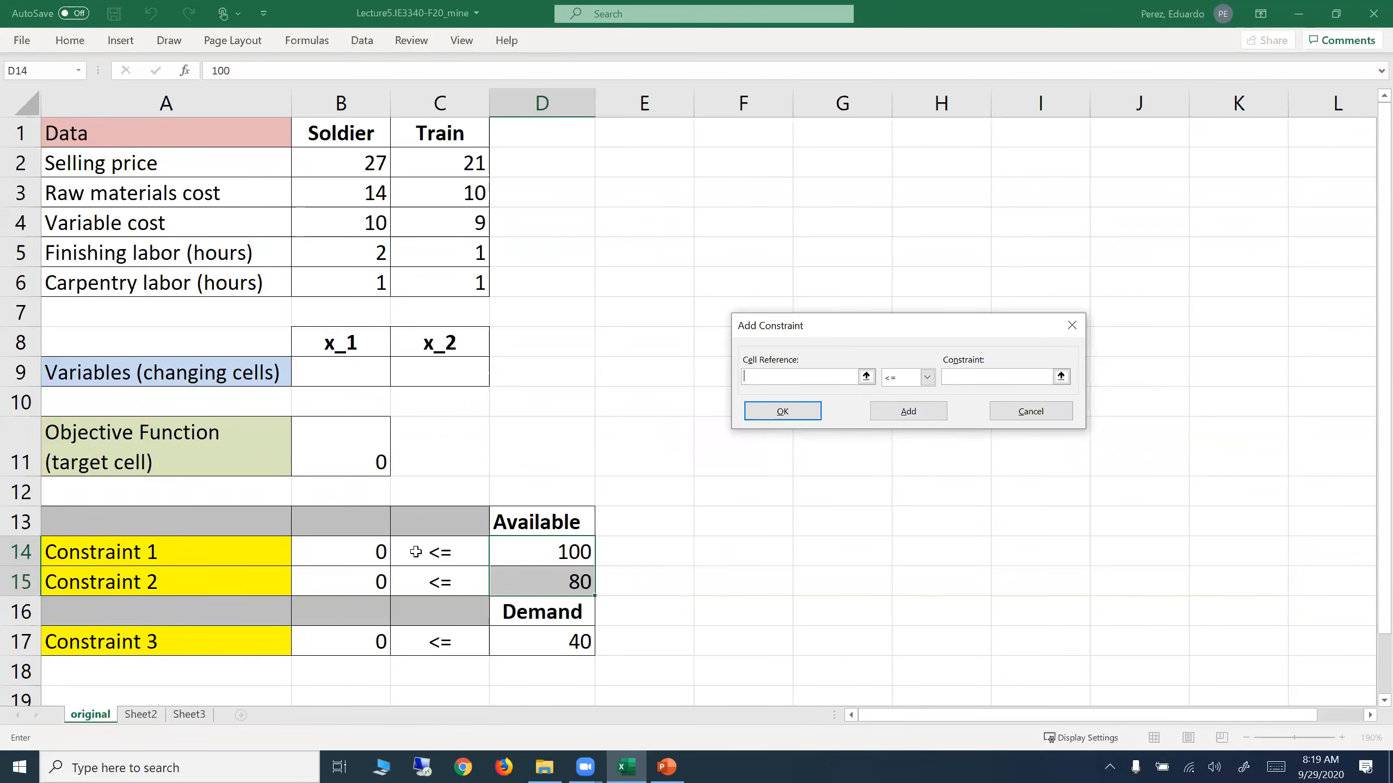
- Add the second Solver constraint, requiring B15 <= D15, and continue to another constraint entry
left_click(342, 581)
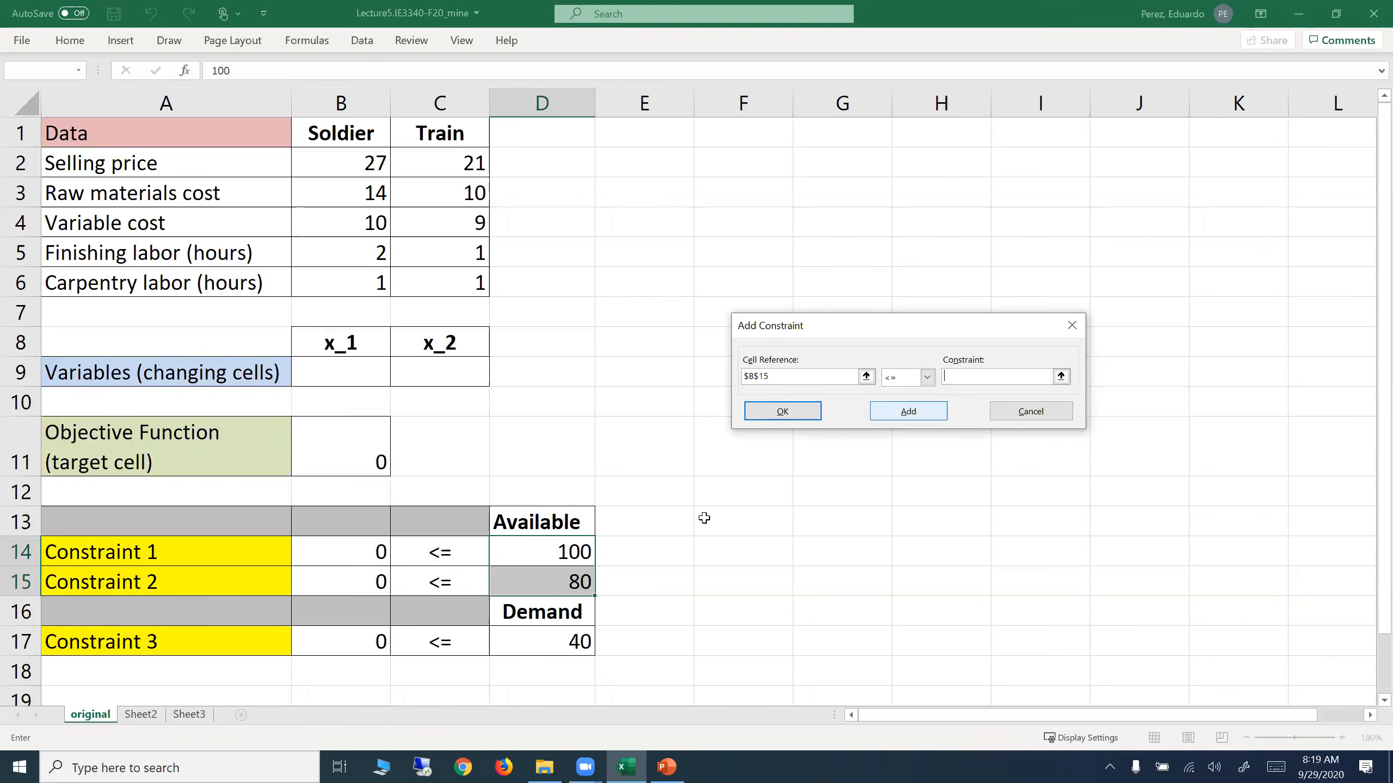
left_click(559, 586)
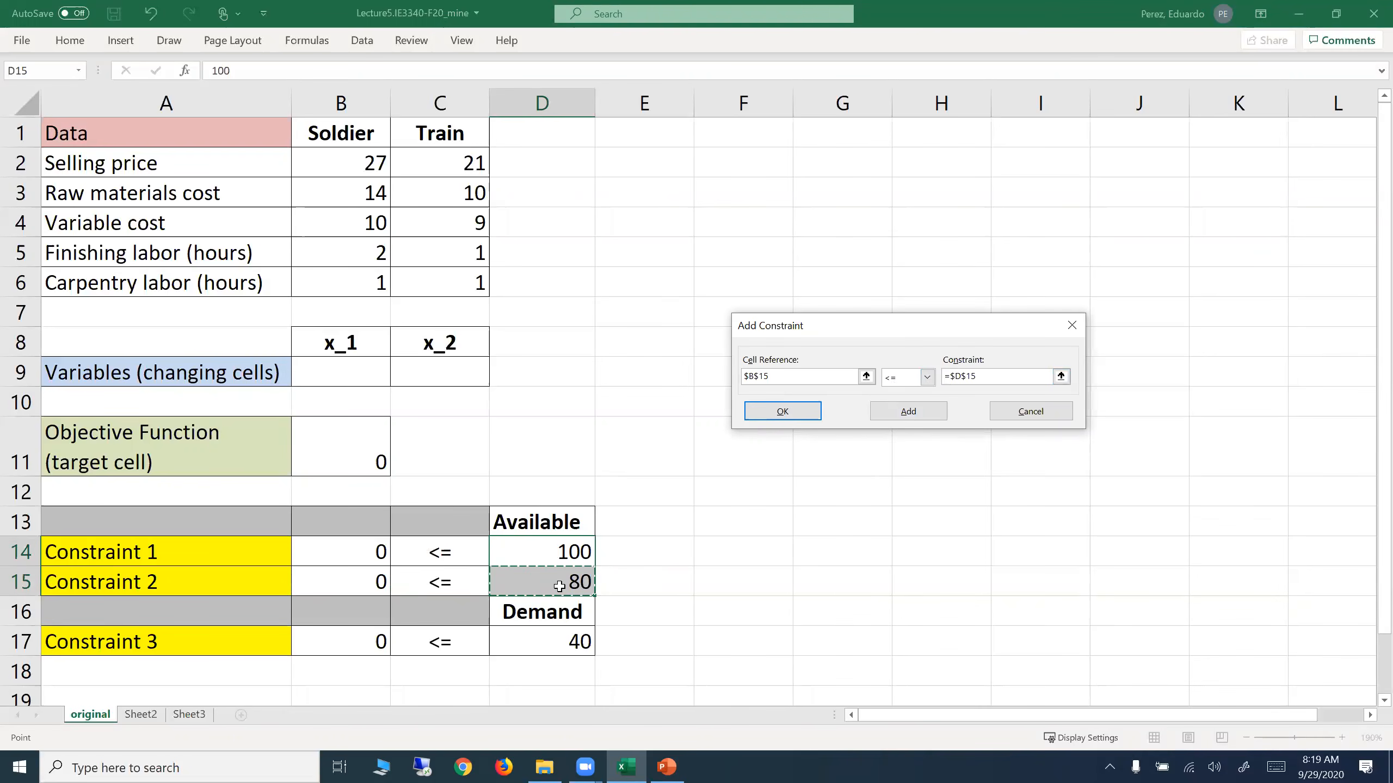
left_click(921, 417)
- Add the demand constraint B17 <= D17, finish entering constraints, and have Solver make unconstrained variables non-negative
left_click(346, 642)
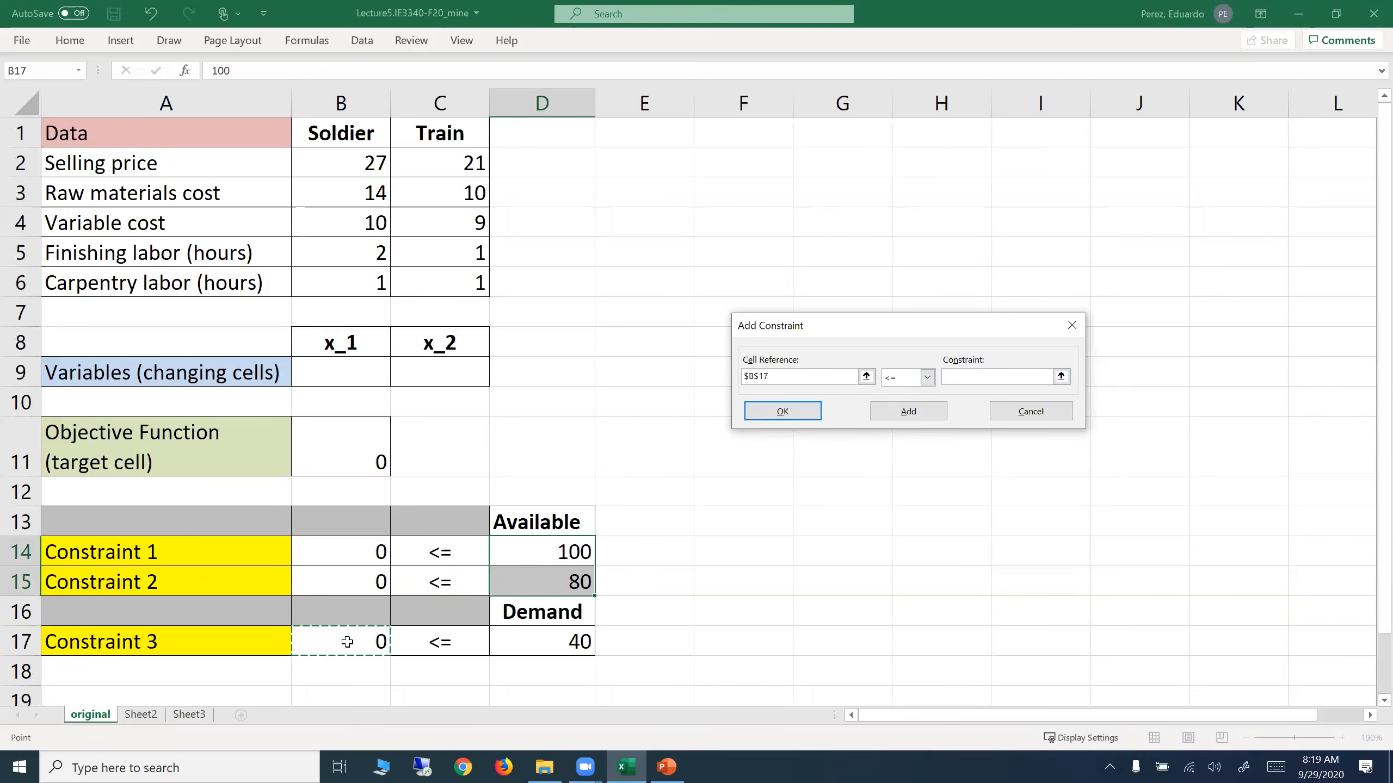
left_click(973, 377)
left_click(564, 640)
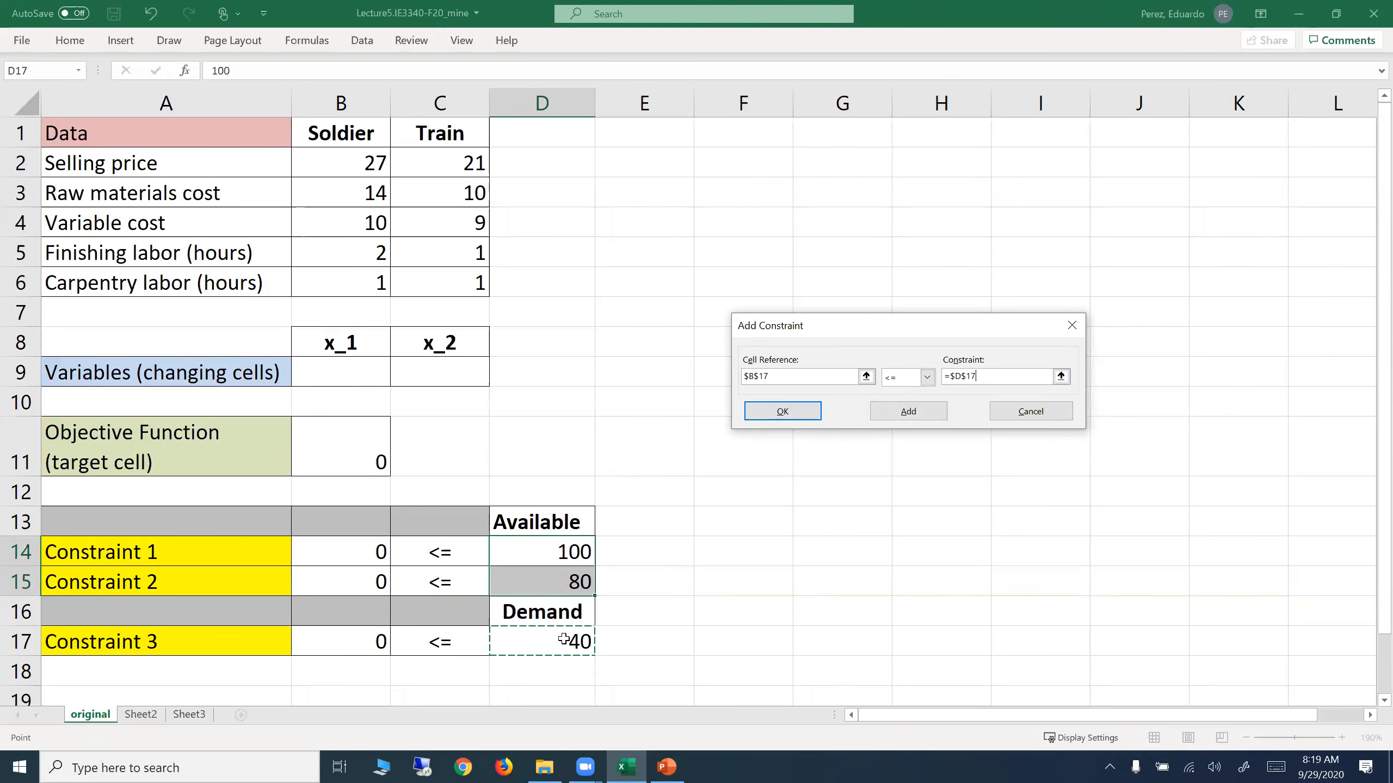
left_click(767, 412)
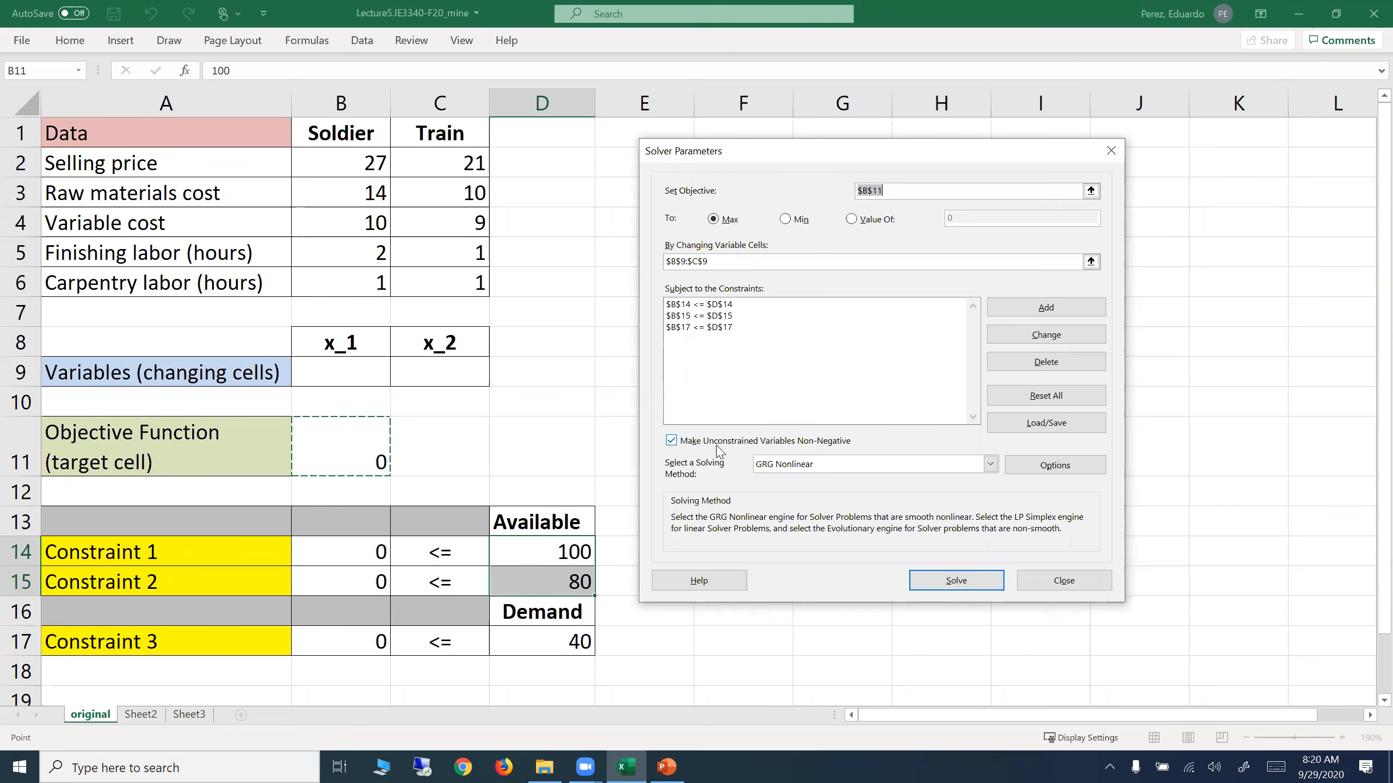
left_click(674, 444)
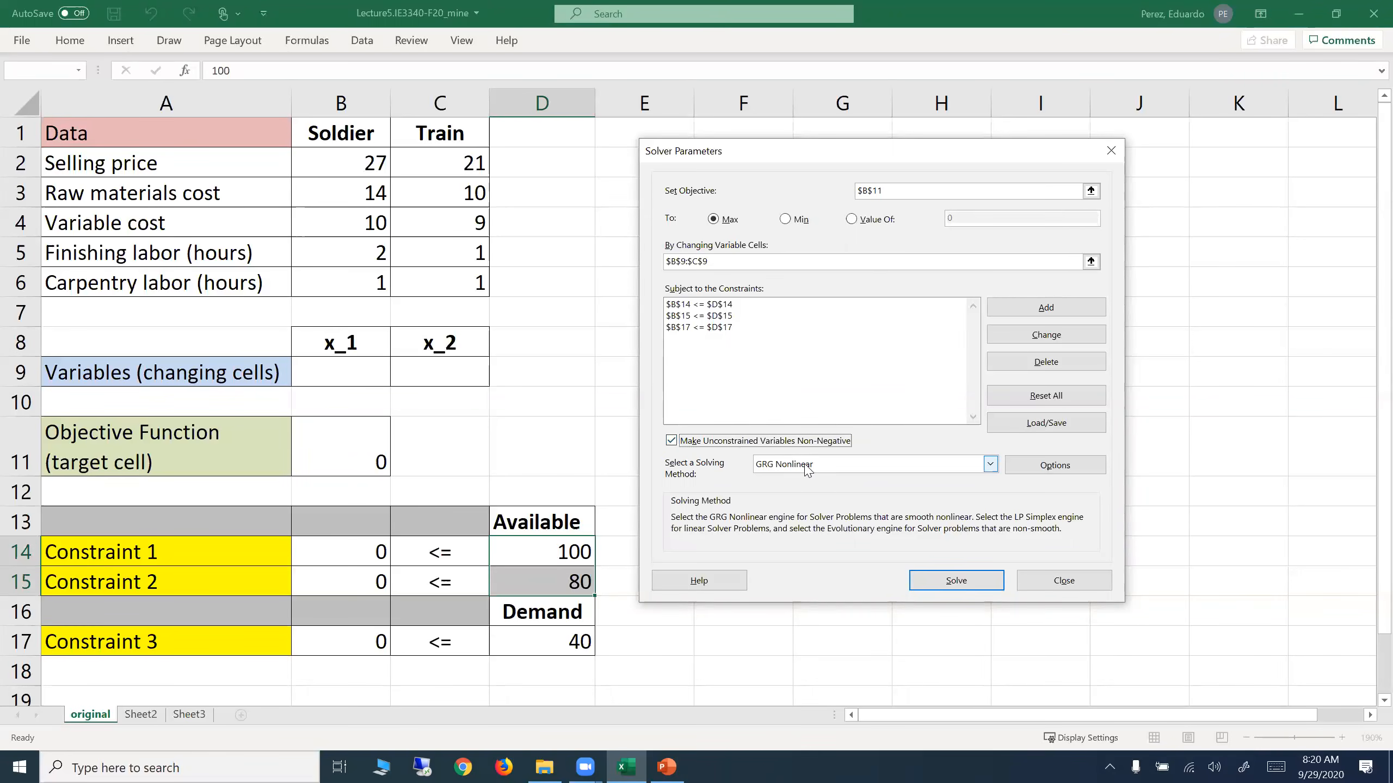
- Choose Simplex LP as the solving method, solve the model, and keep the Solver solution
left_click(989, 466)
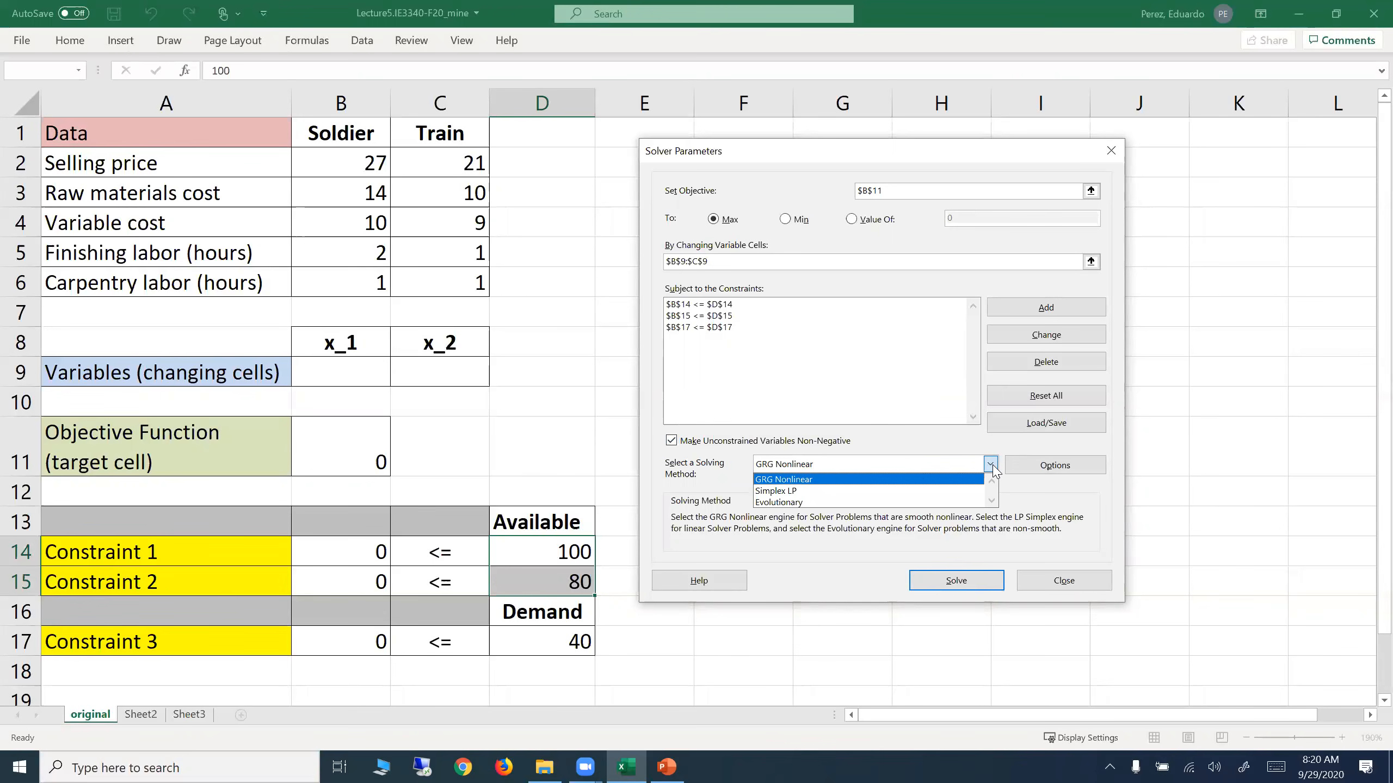
left_click(781, 491)
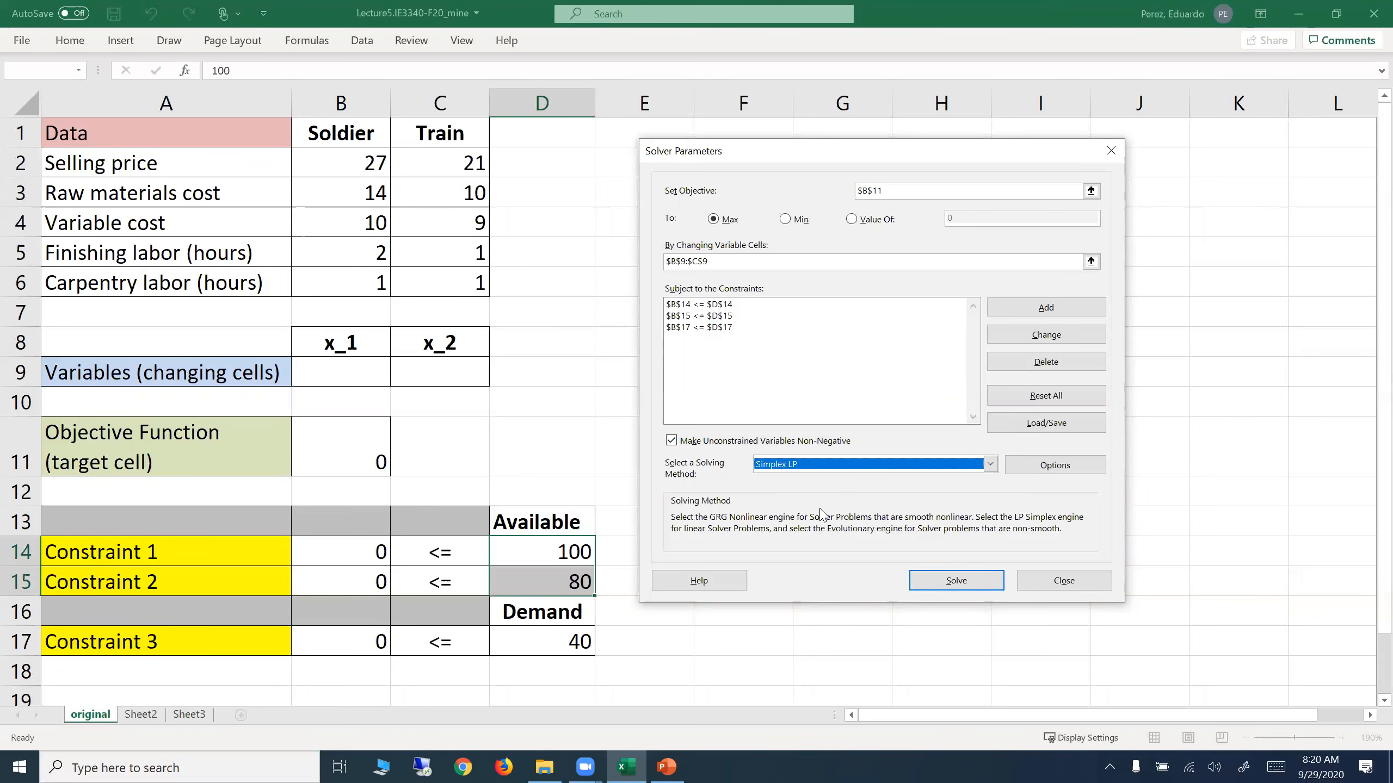
left_click(948, 588)
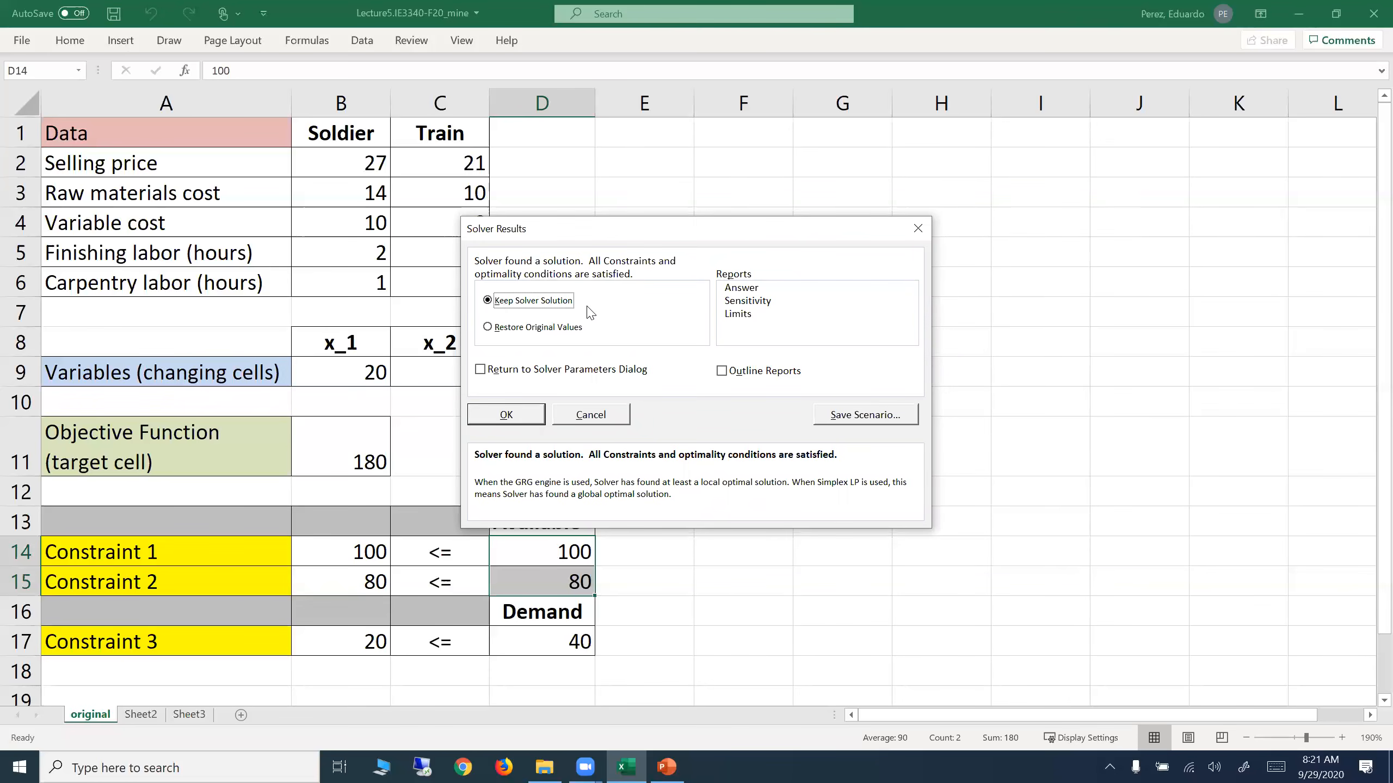
left_click(507, 414)
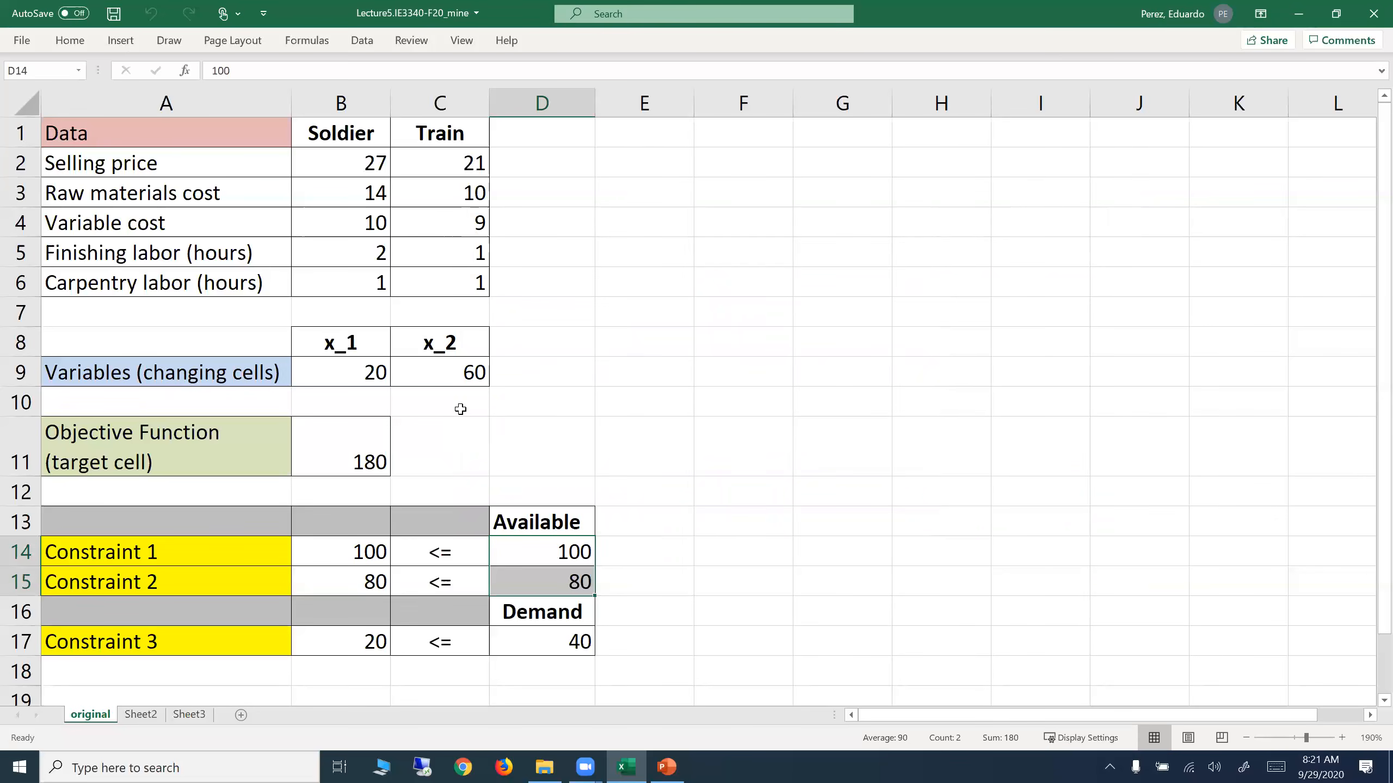
- Examine the solved x_1 and x_2 values in B9:C9 and the objective function in B11
left_click(330, 377)
left_click_drag(330, 378, 443, 375)
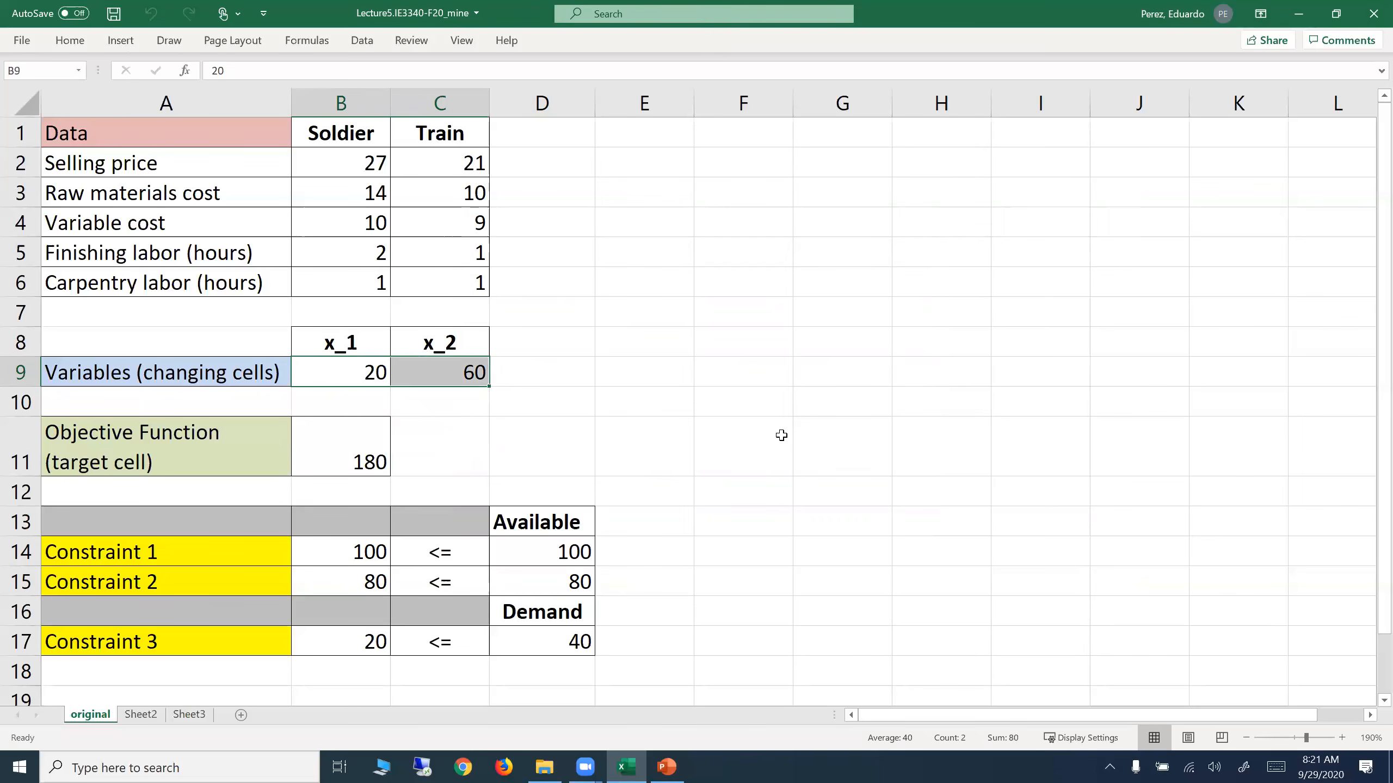
left_click(357, 371)
left_click(433, 372)
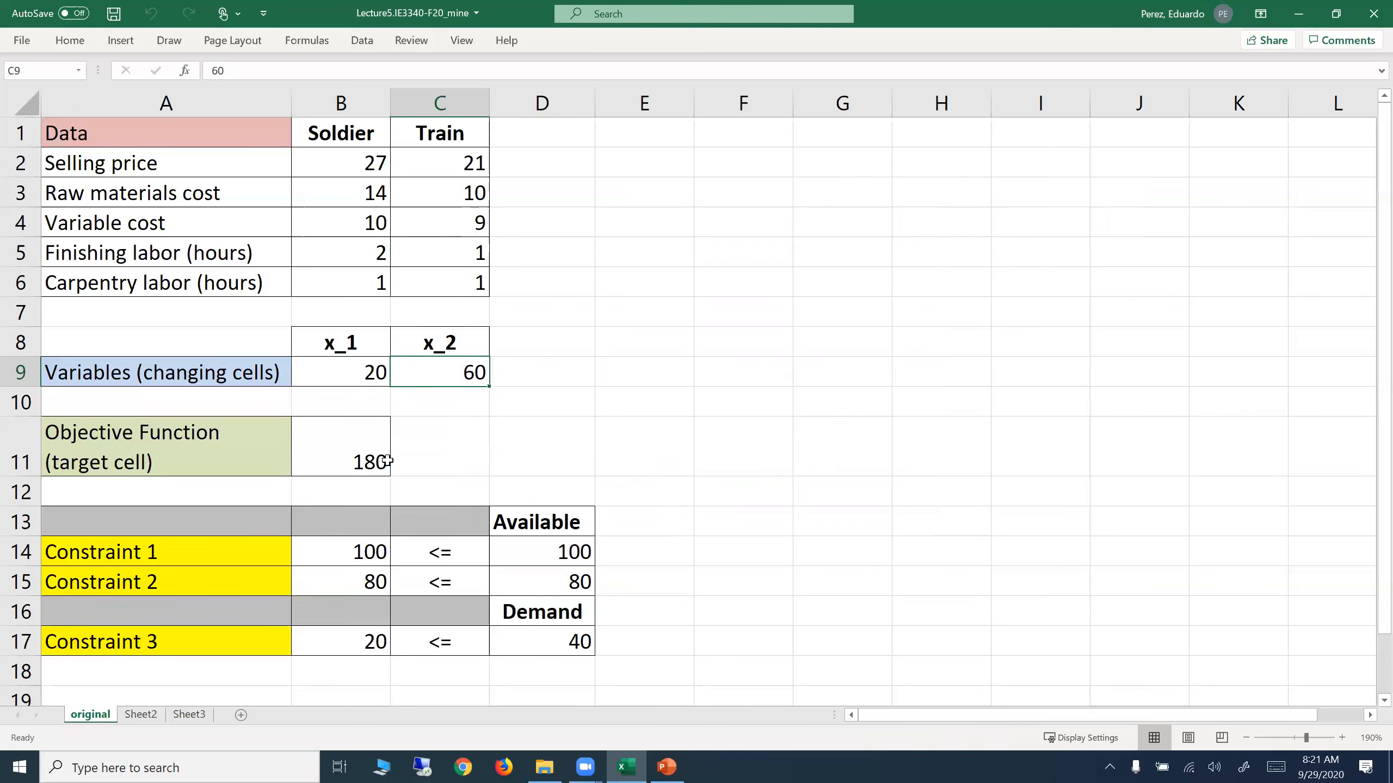
left_click(348, 442)
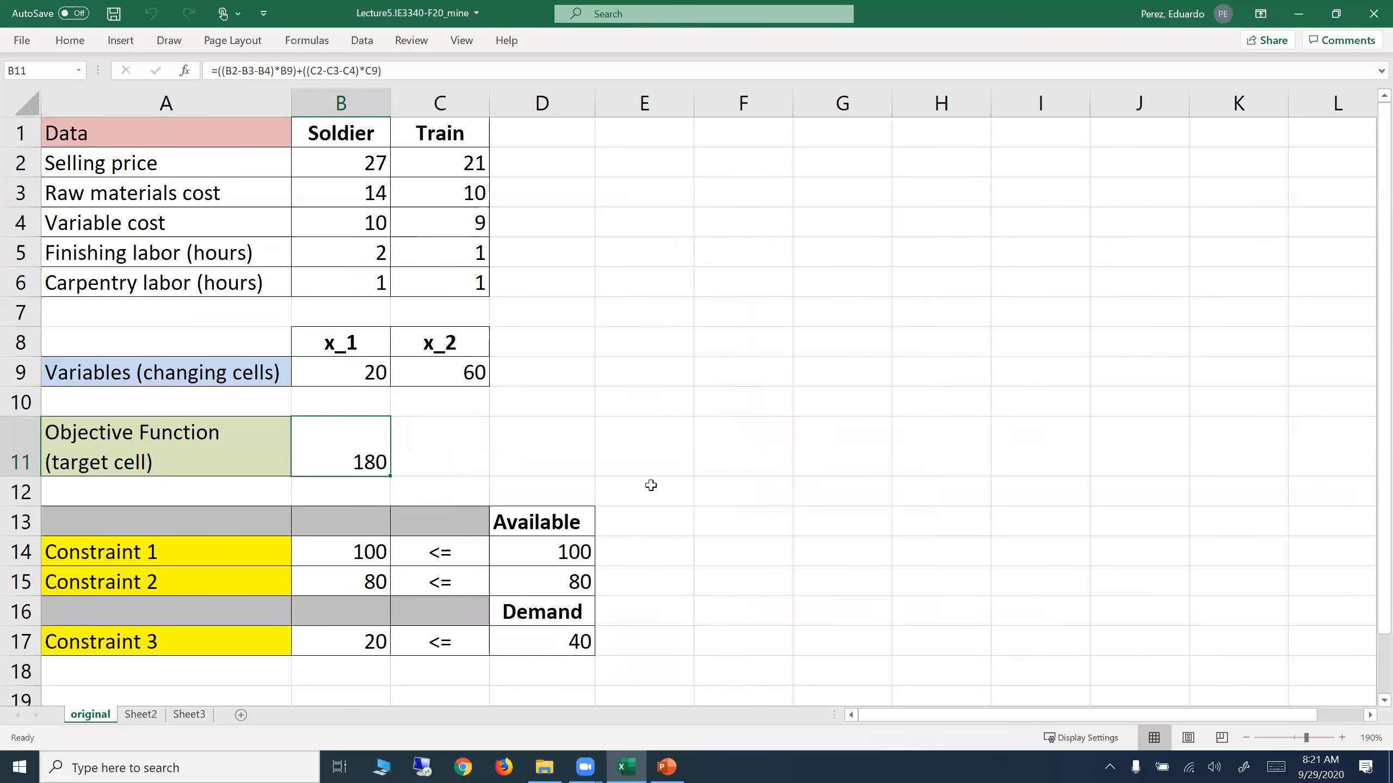
- Switch to the PowerPoint lecture and view the Graphical Solution on slide 12 to compare it with the Solver result
left_click(673, 764)
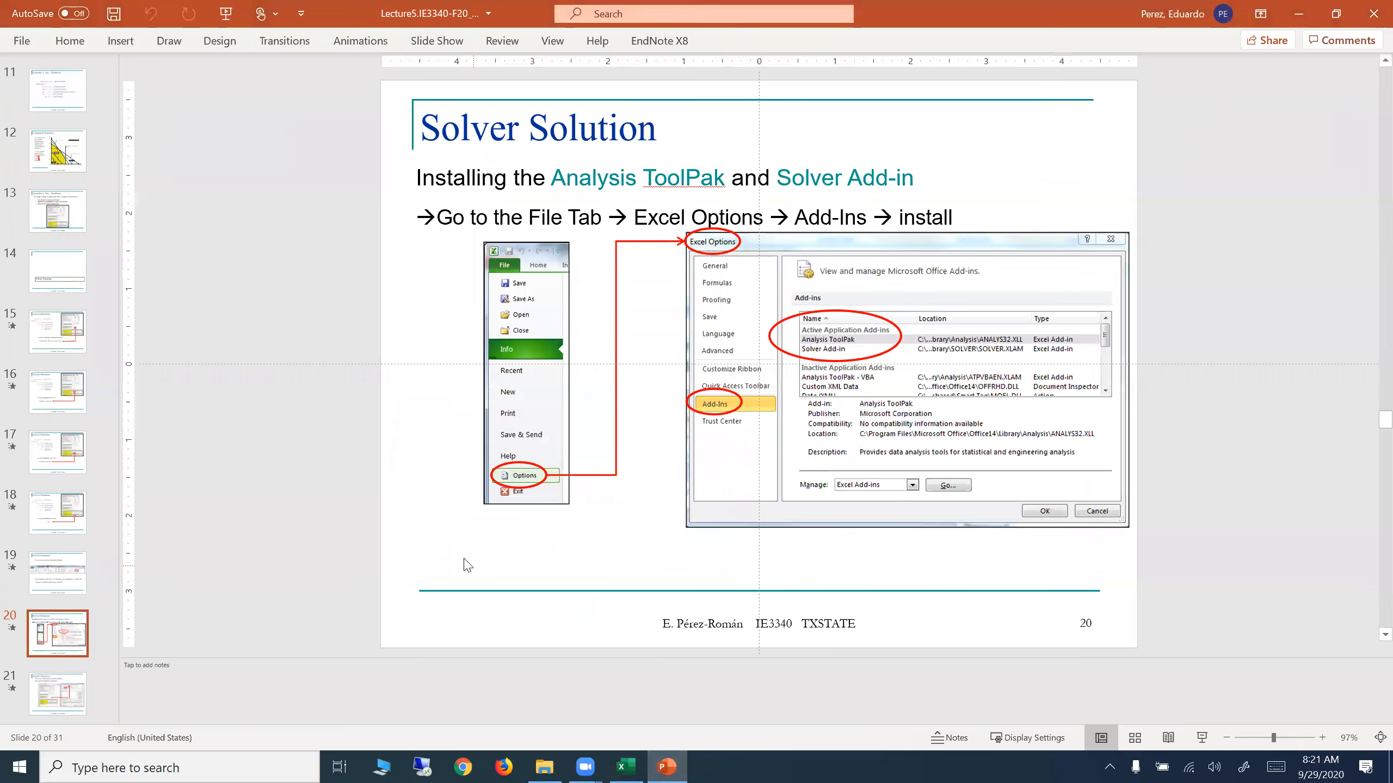
scroll(58, 329, "up", 1)
left_click(57, 199)
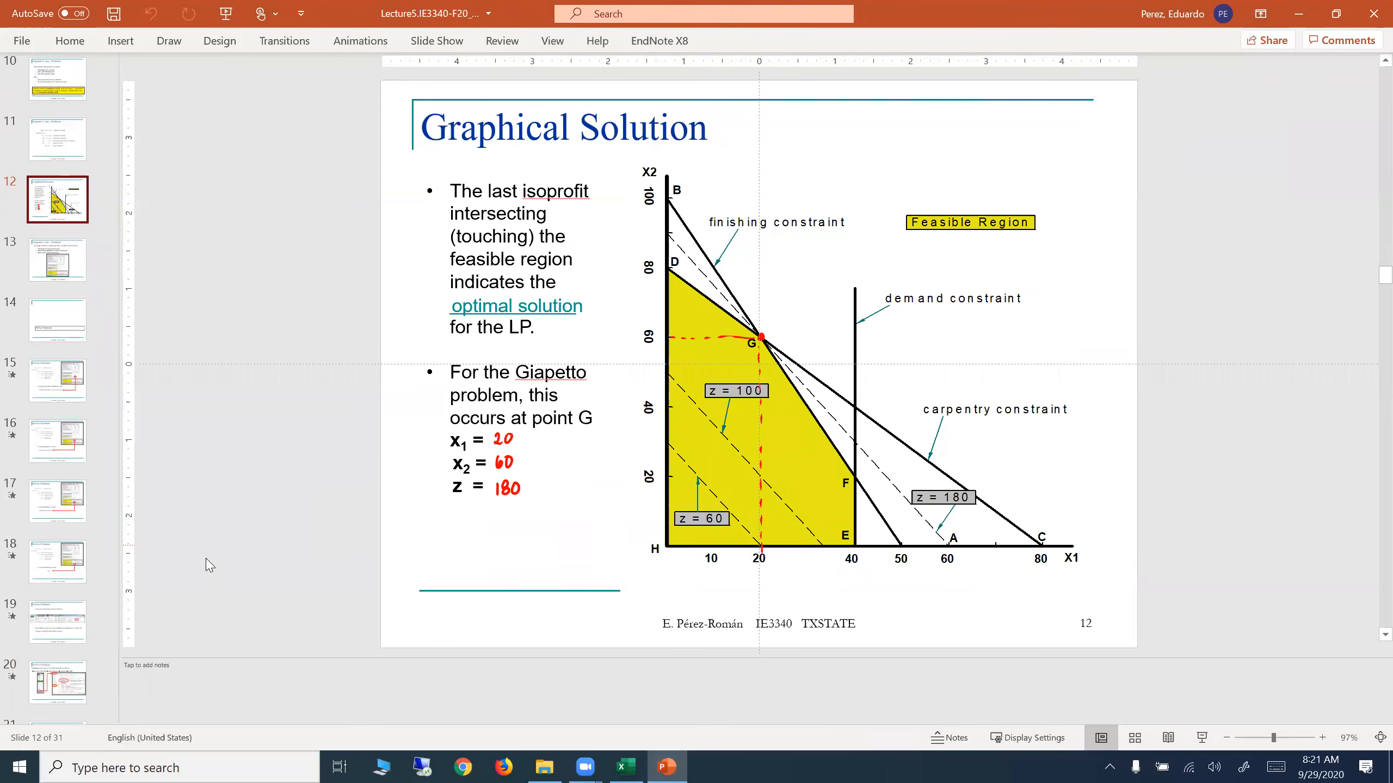
- Review the Solver Solution slides from slide 20 through slide 30, covering add-in installation, objective, variables, constraints and finding a solution
left_click(62, 681)
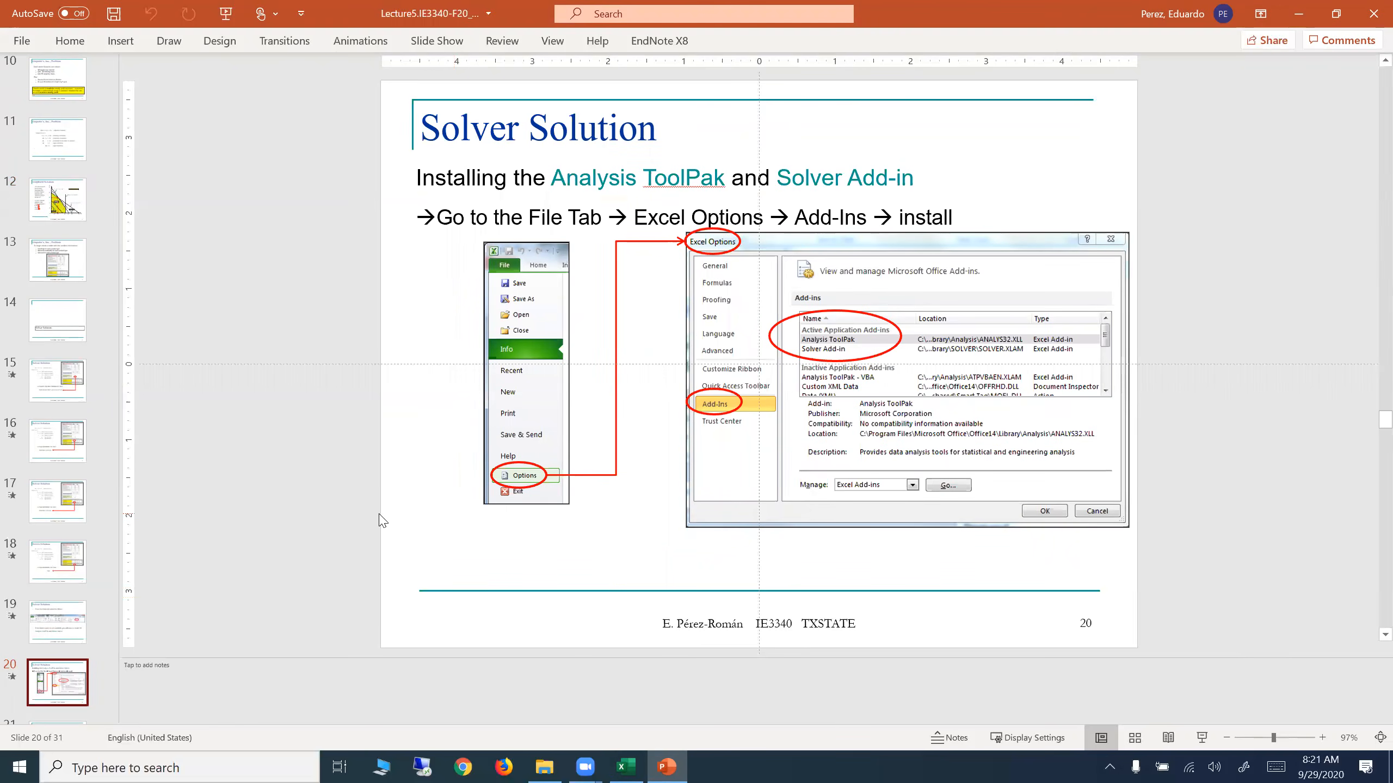
scroll(382, 520, "down", 2)
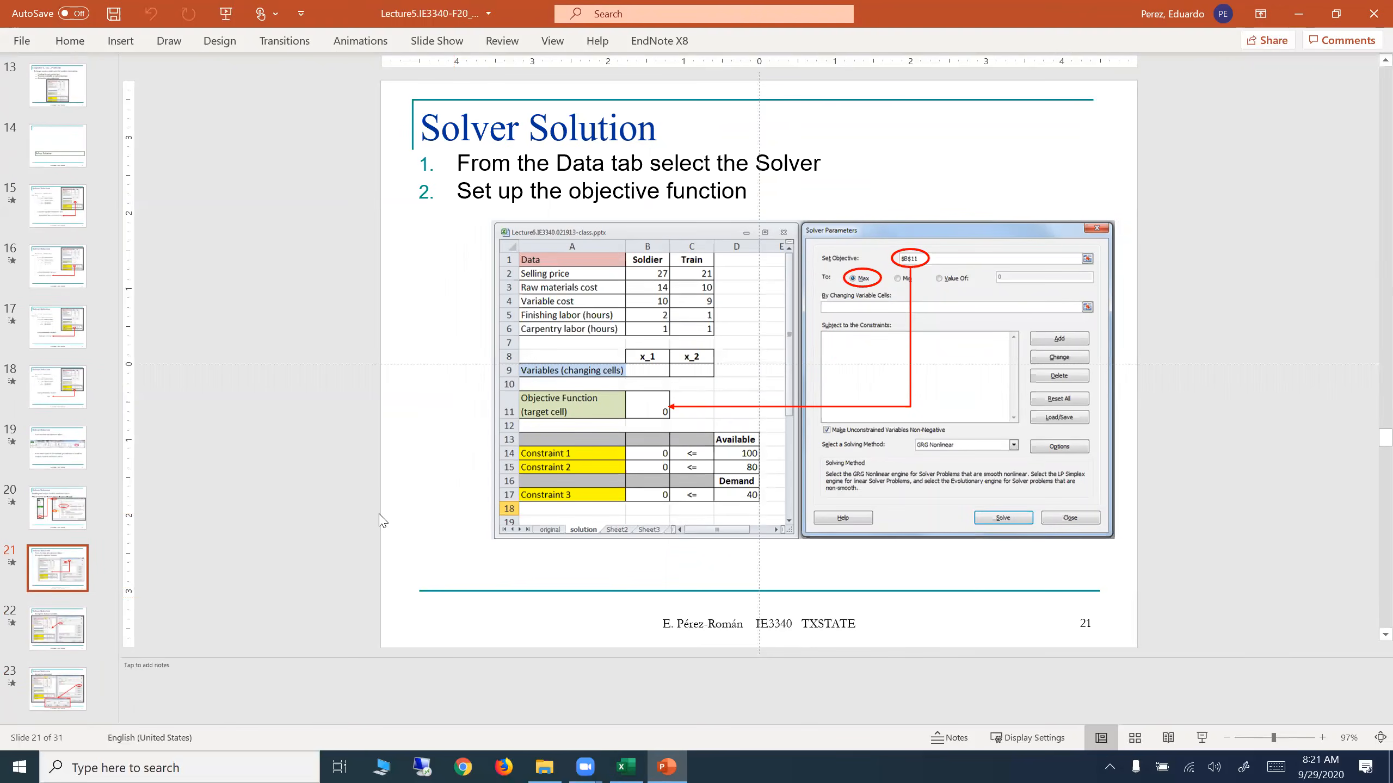
scroll(382, 520, "down", 2)
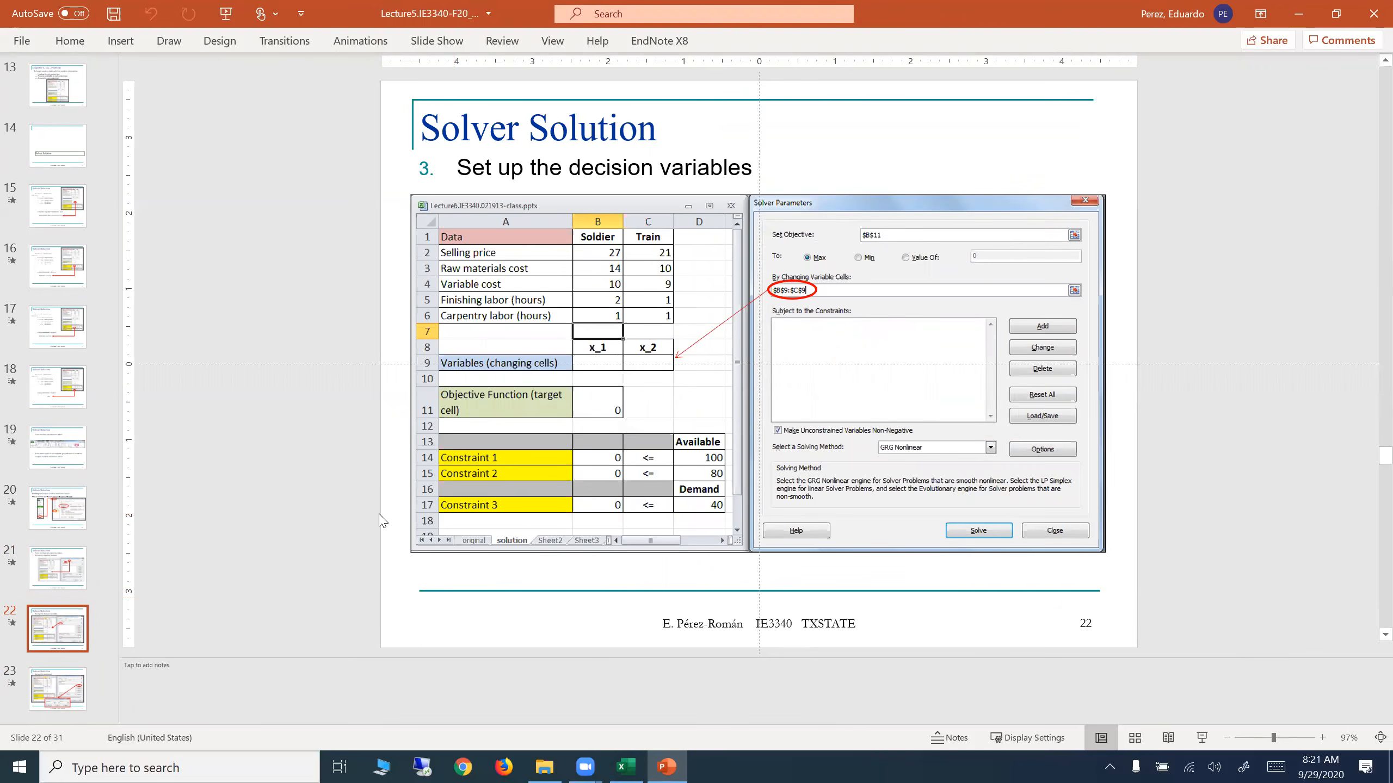
scroll(382, 520, "down", 2)
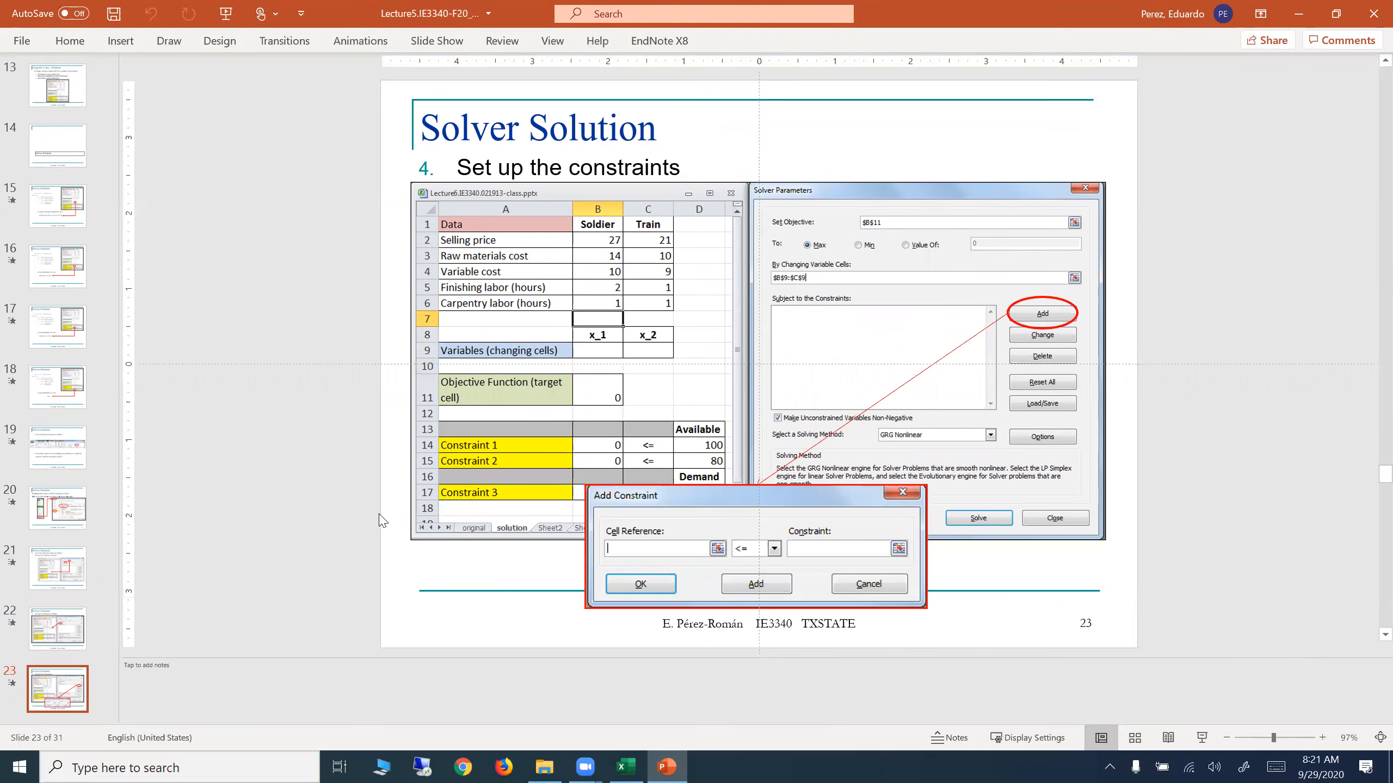
scroll(381, 520, "down", 2)
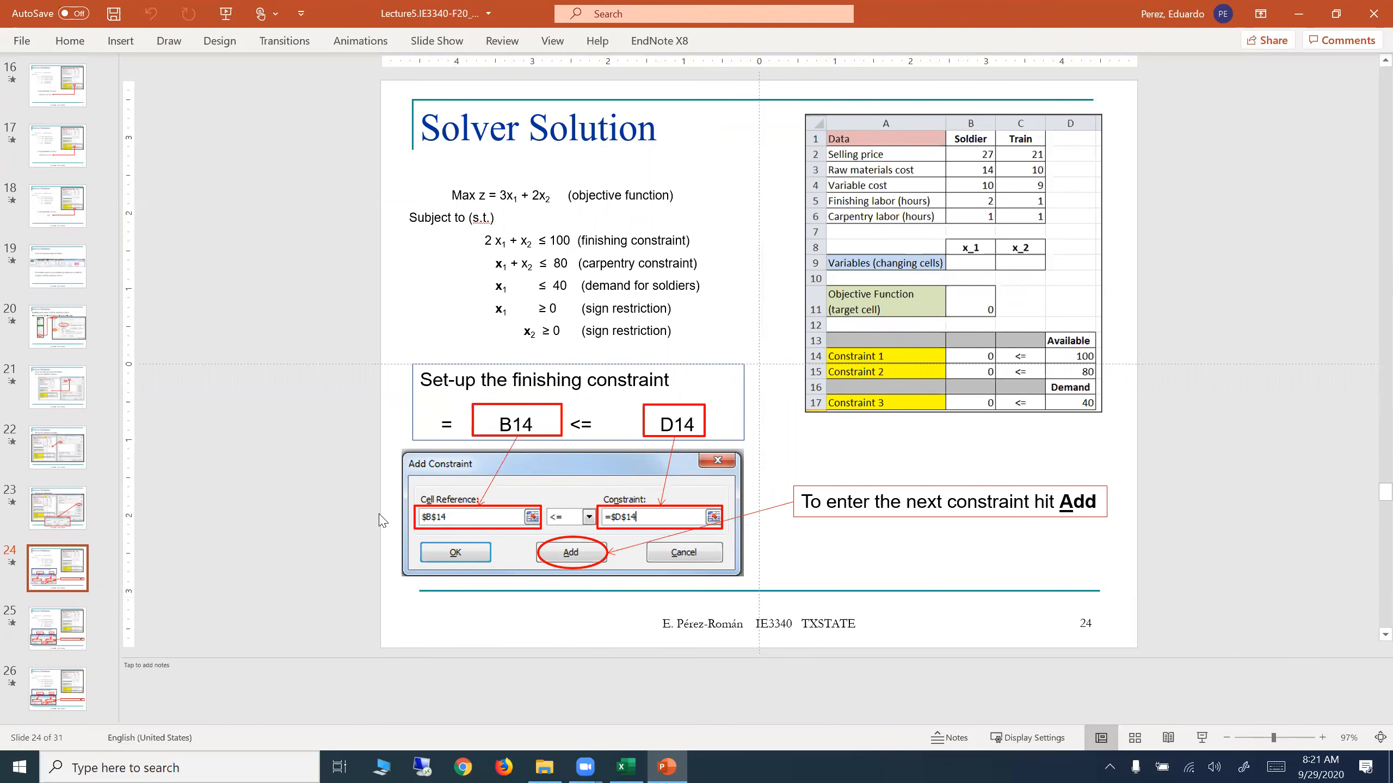
scroll(381, 520, "down", 2)
scroll(382, 520, "down", 2)
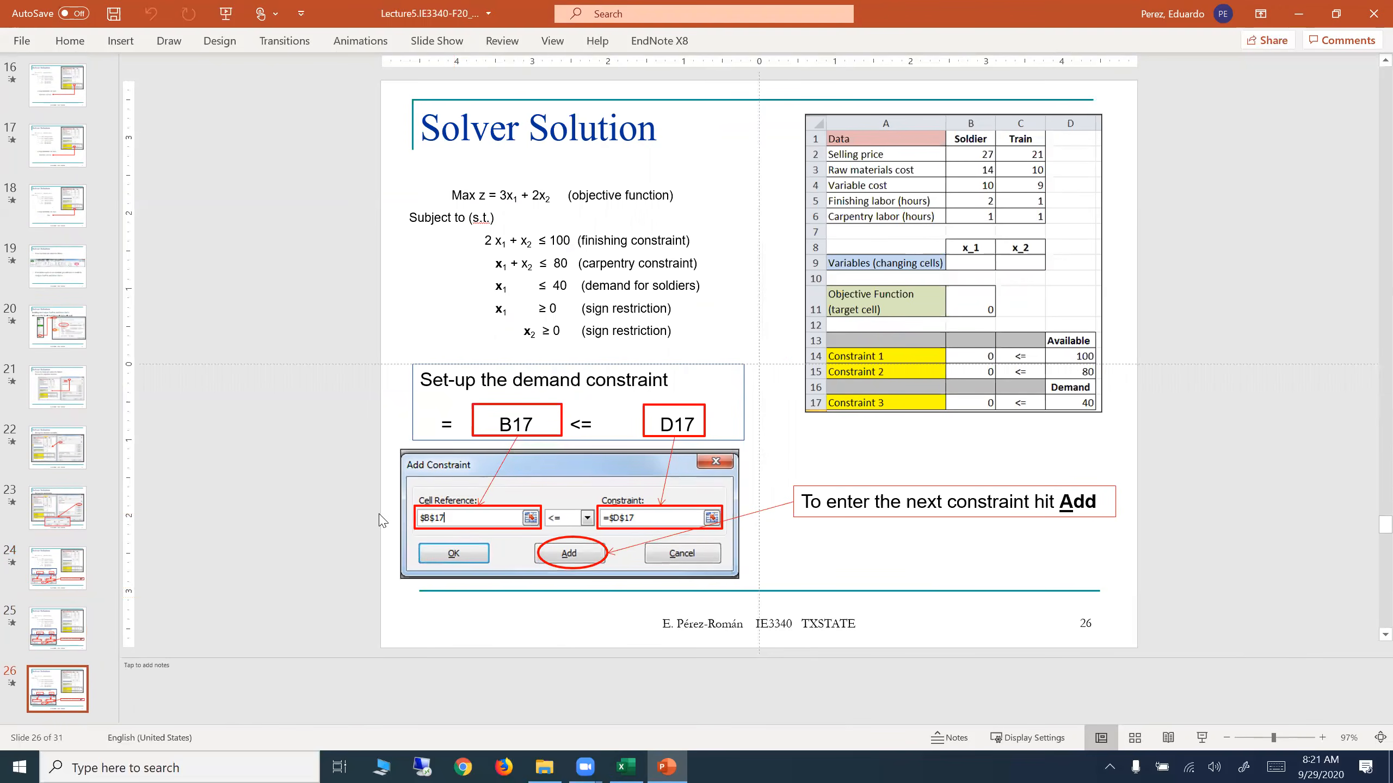
scroll(382, 520, "down", 2)
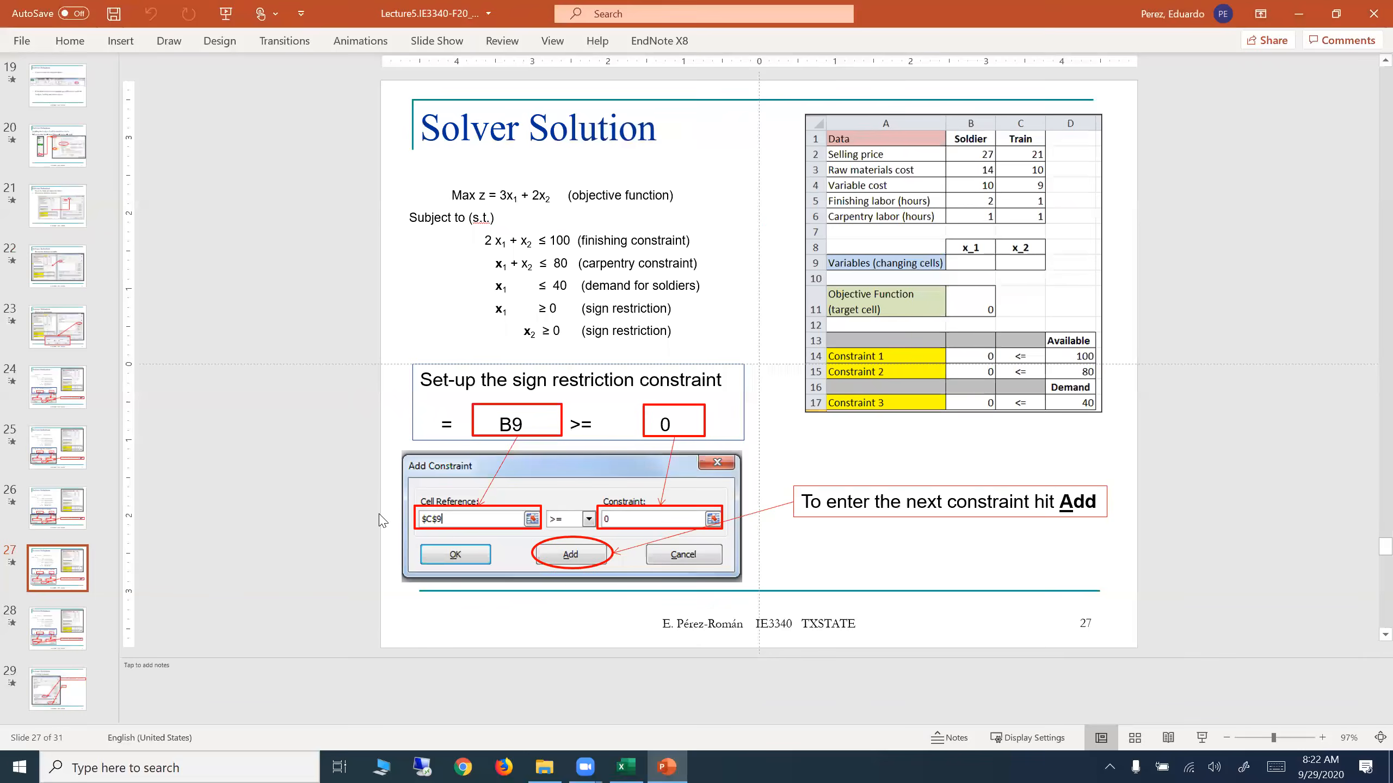
scroll(382, 520, "down", 2)
scroll(381, 520, "down", 2)
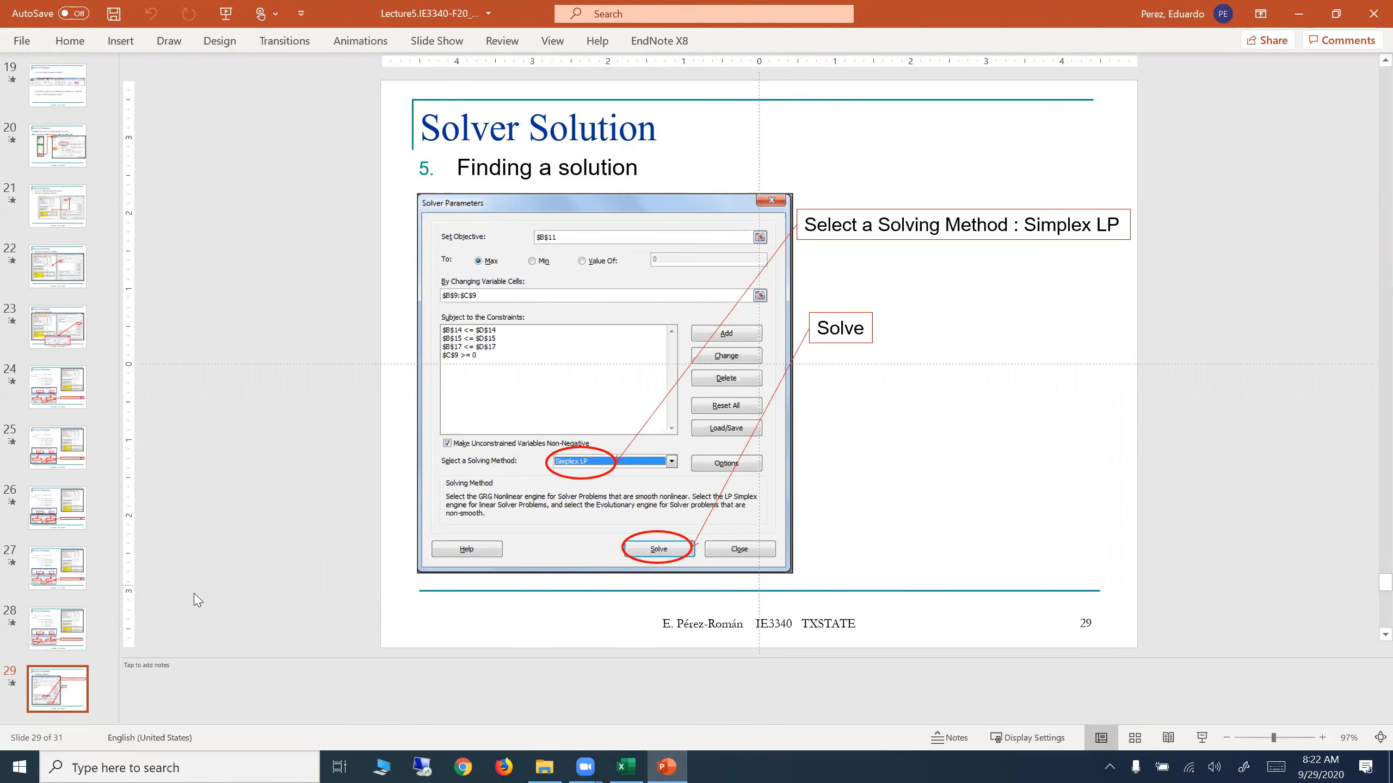
scroll(351, 509, "down", 1)
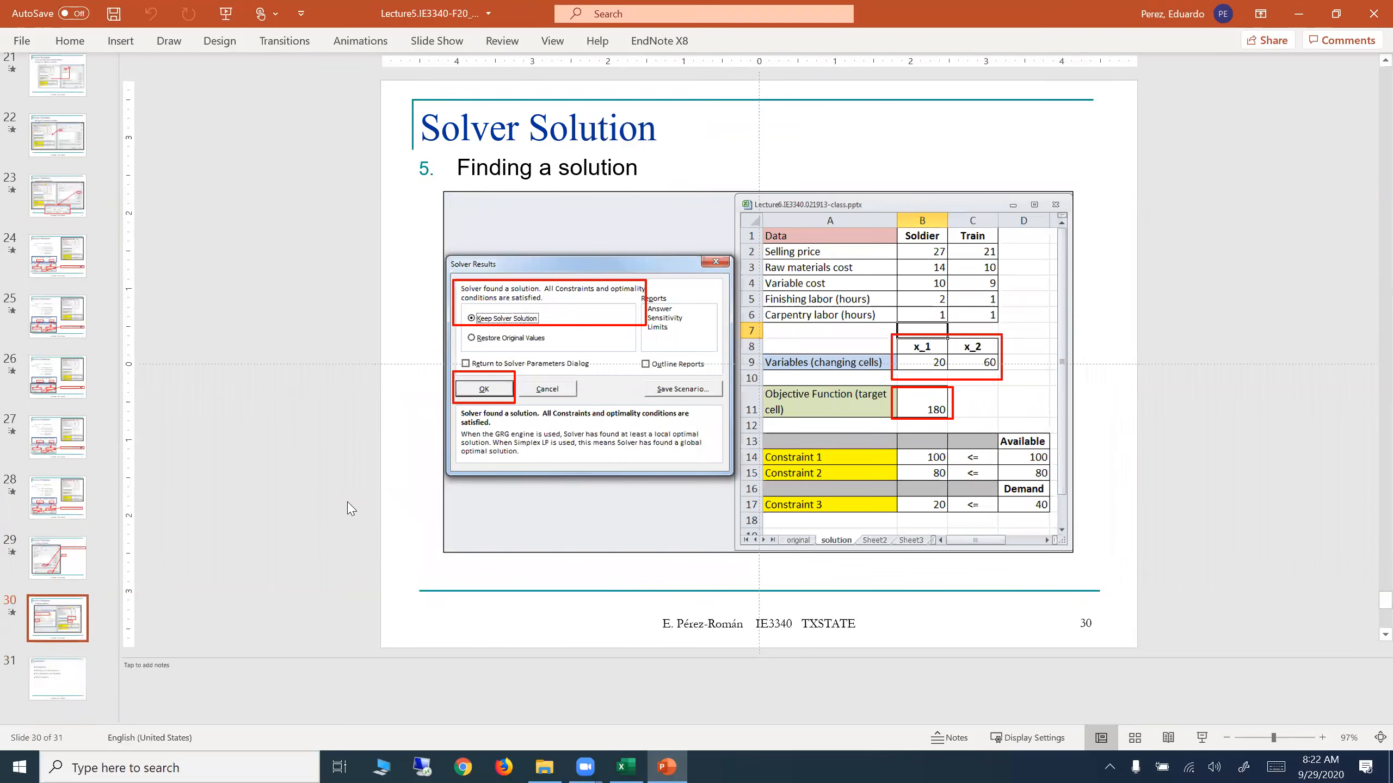